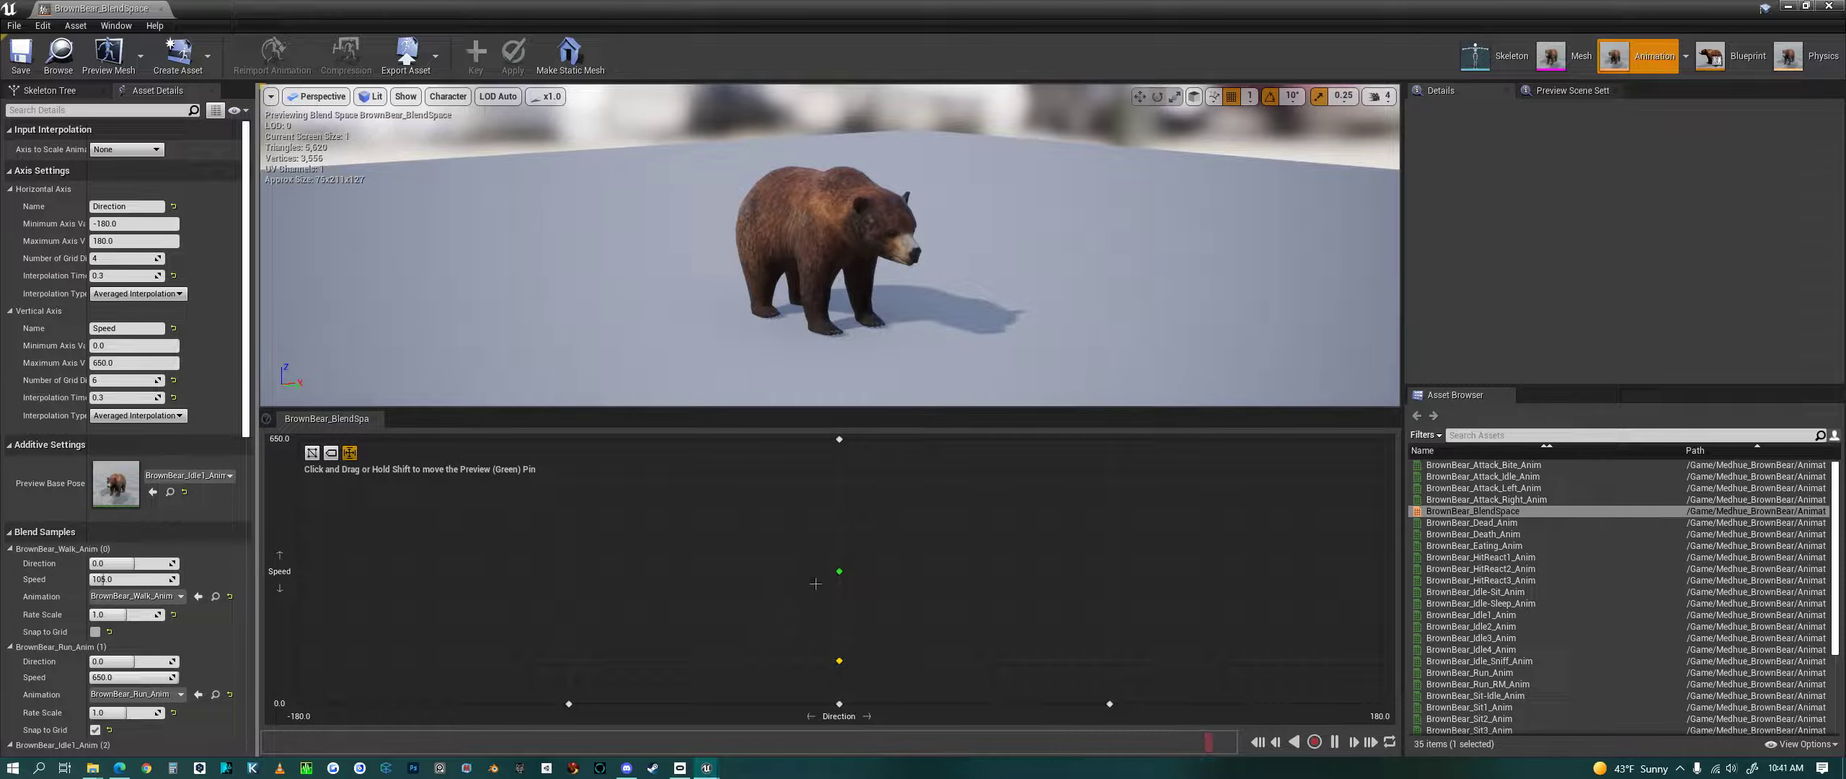
# Step: Preview the bear running at high speed, then rest the preview pin on the slow walk sample
pyautogui.moveTo(830, 574); pyautogui.dragTo(864, 590)
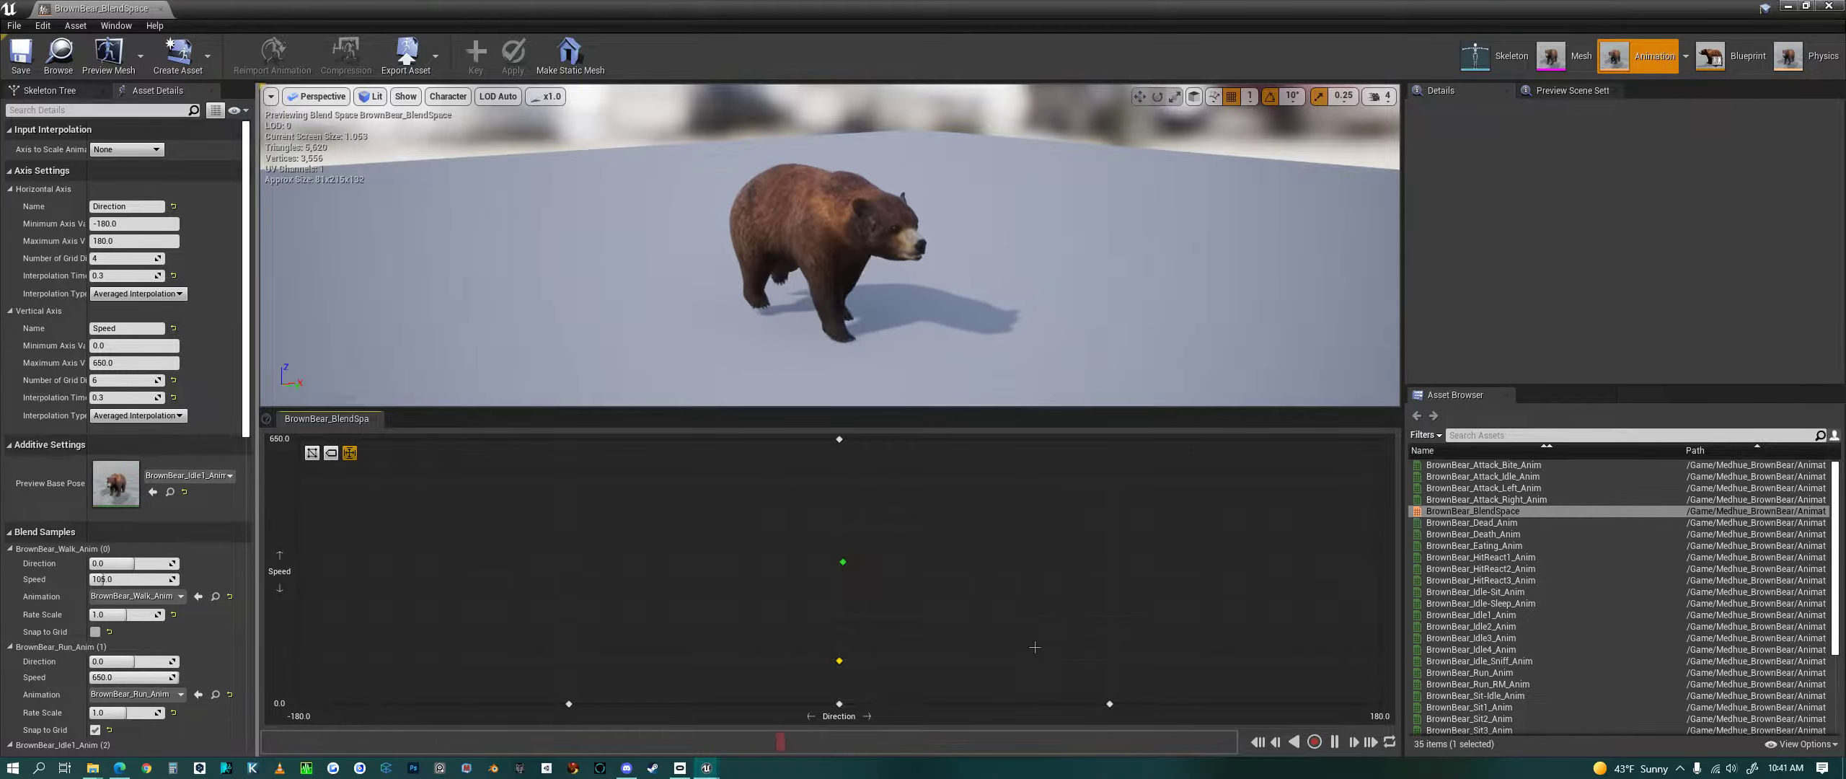
pyautogui.moveTo(854, 600); pyautogui.dragTo(837, 659)
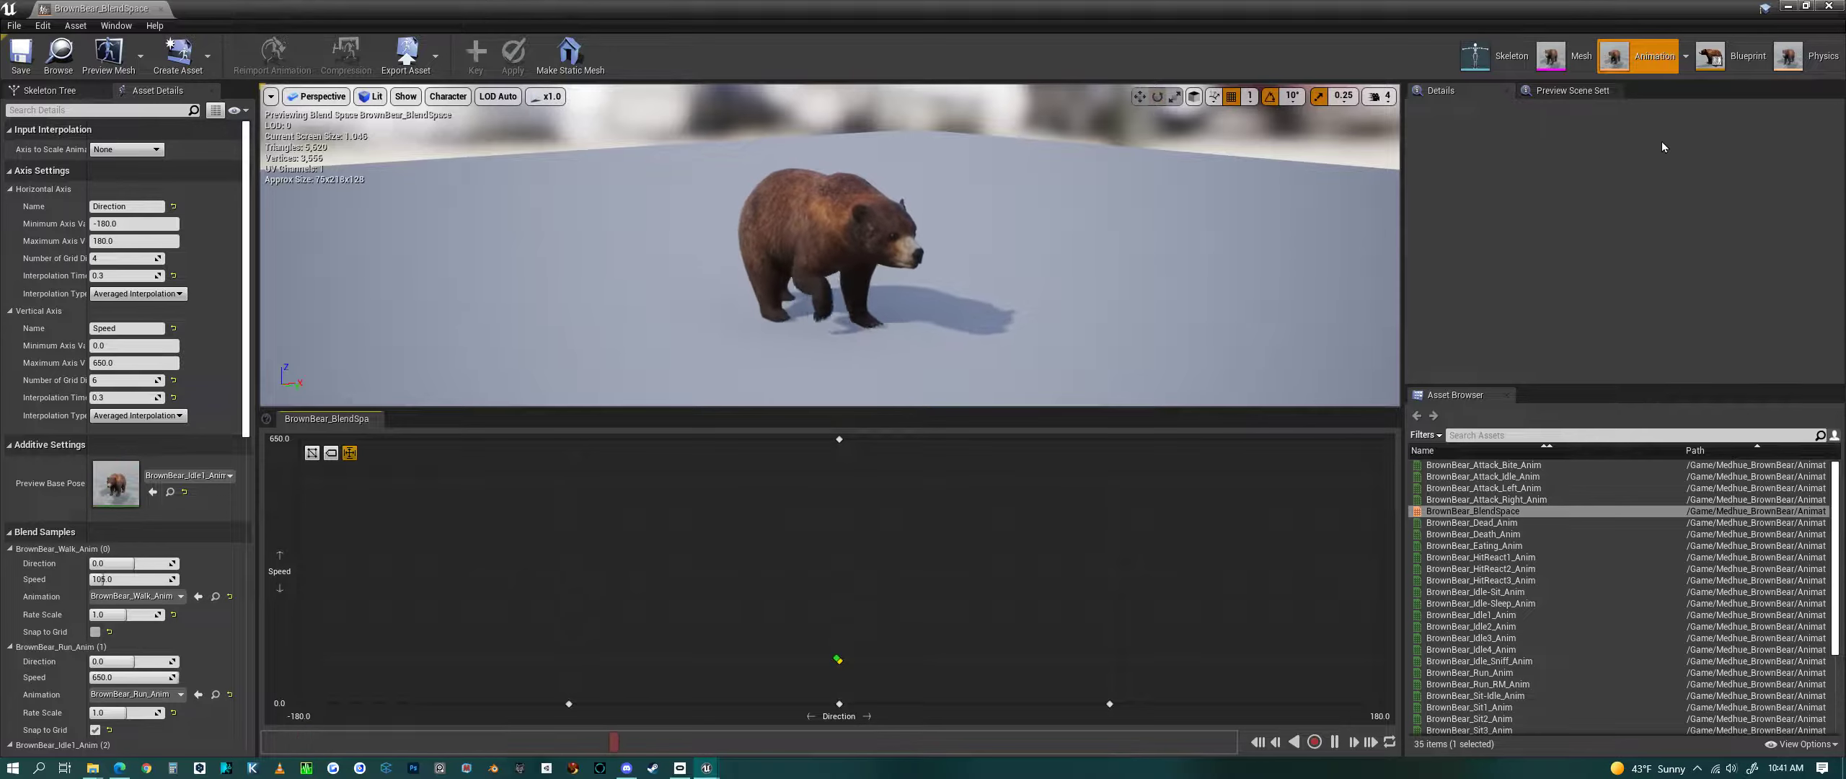
# Step: Leave the blend space editor and create a new Blend Space in the Animation folder using BrownBear_Skeleton
pyautogui.click(1789, 6)
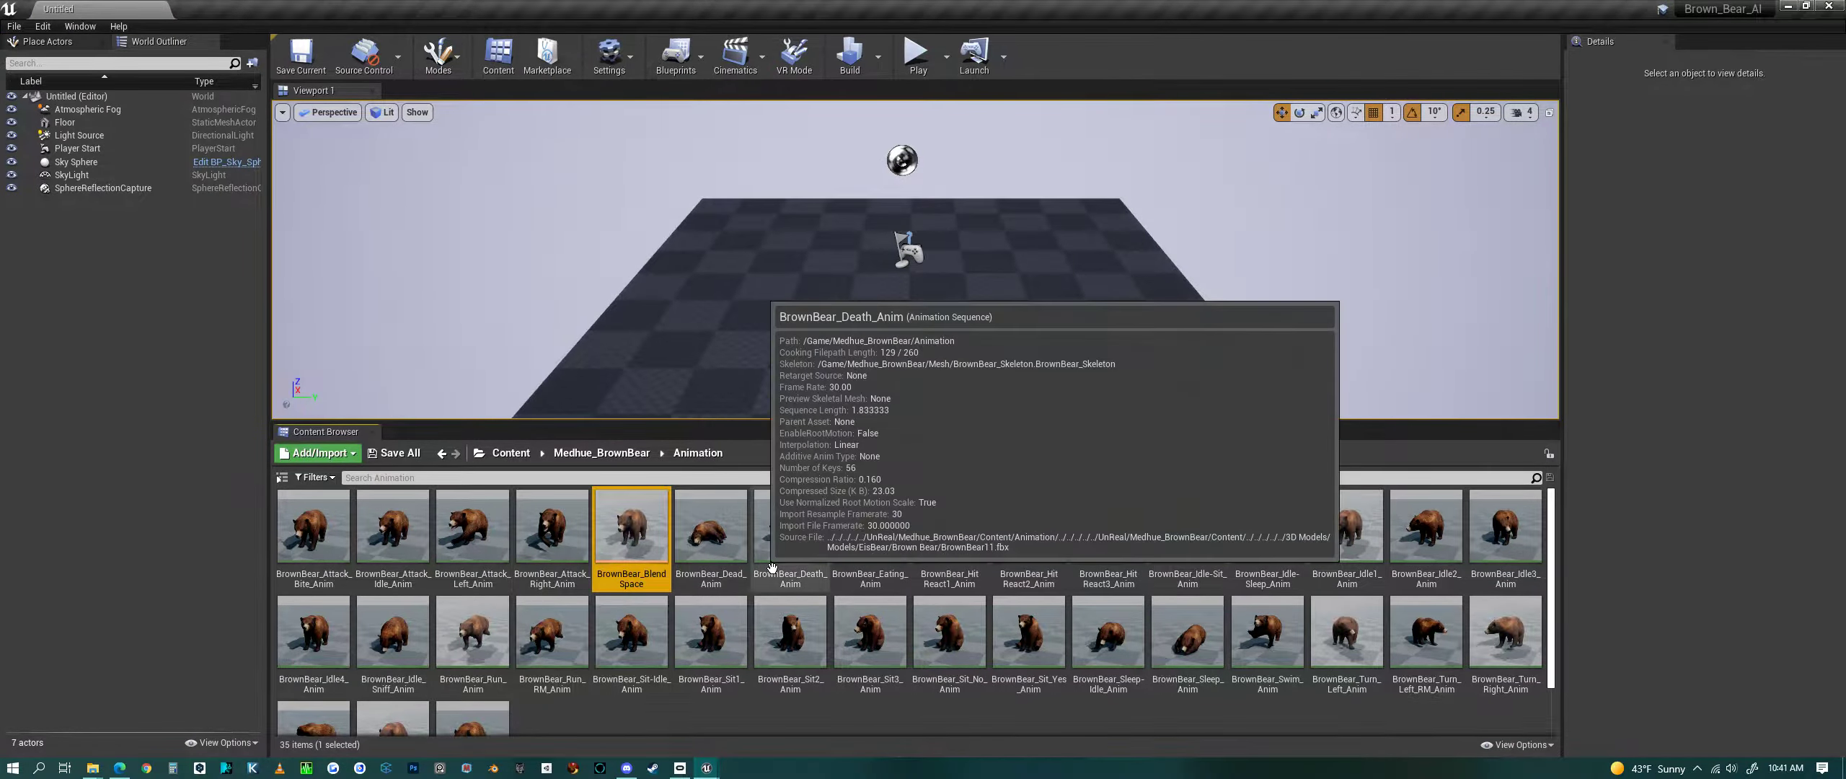
pyautogui.click(820, 727)
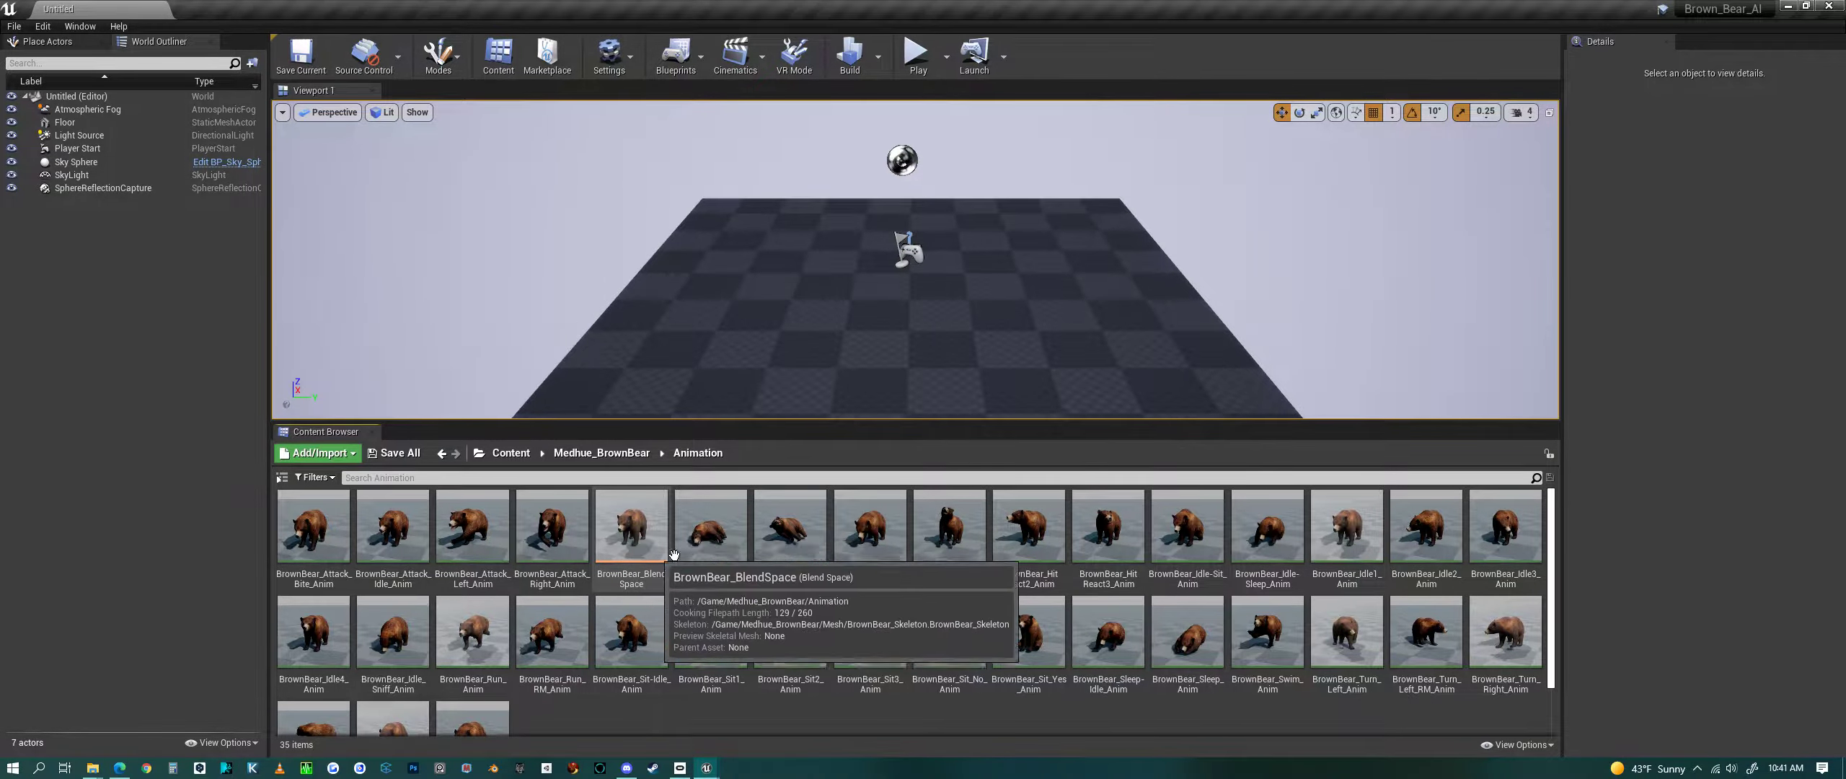
pyautogui.rightClick(852, 710)
pyautogui.moveTo(953, 494)
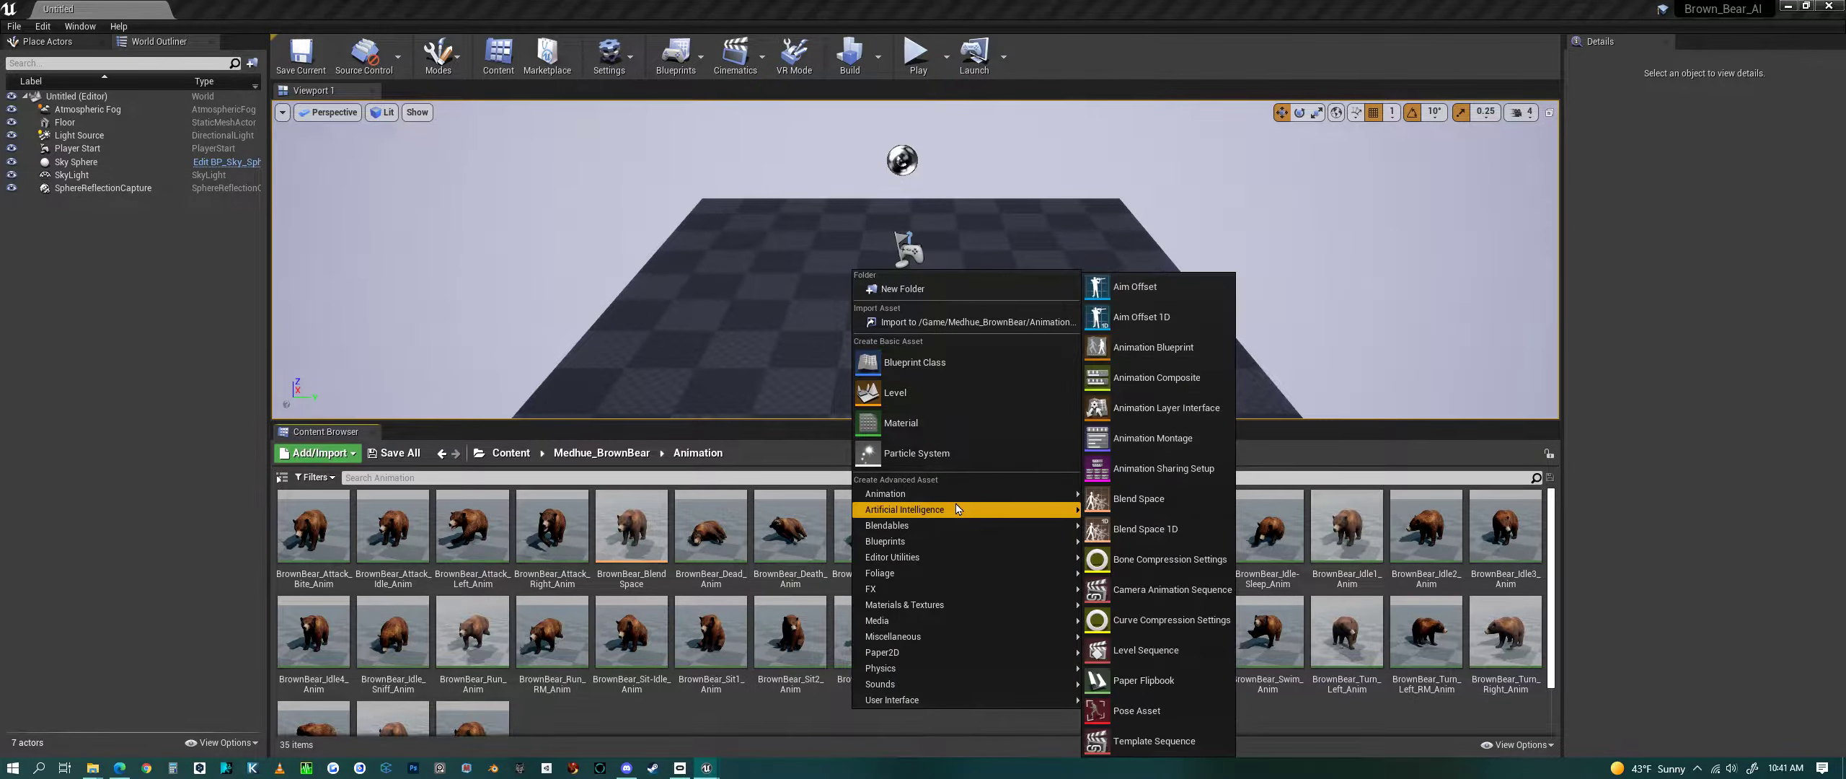
pyautogui.click(1127, 498)
pyautogui.click(822, 198)
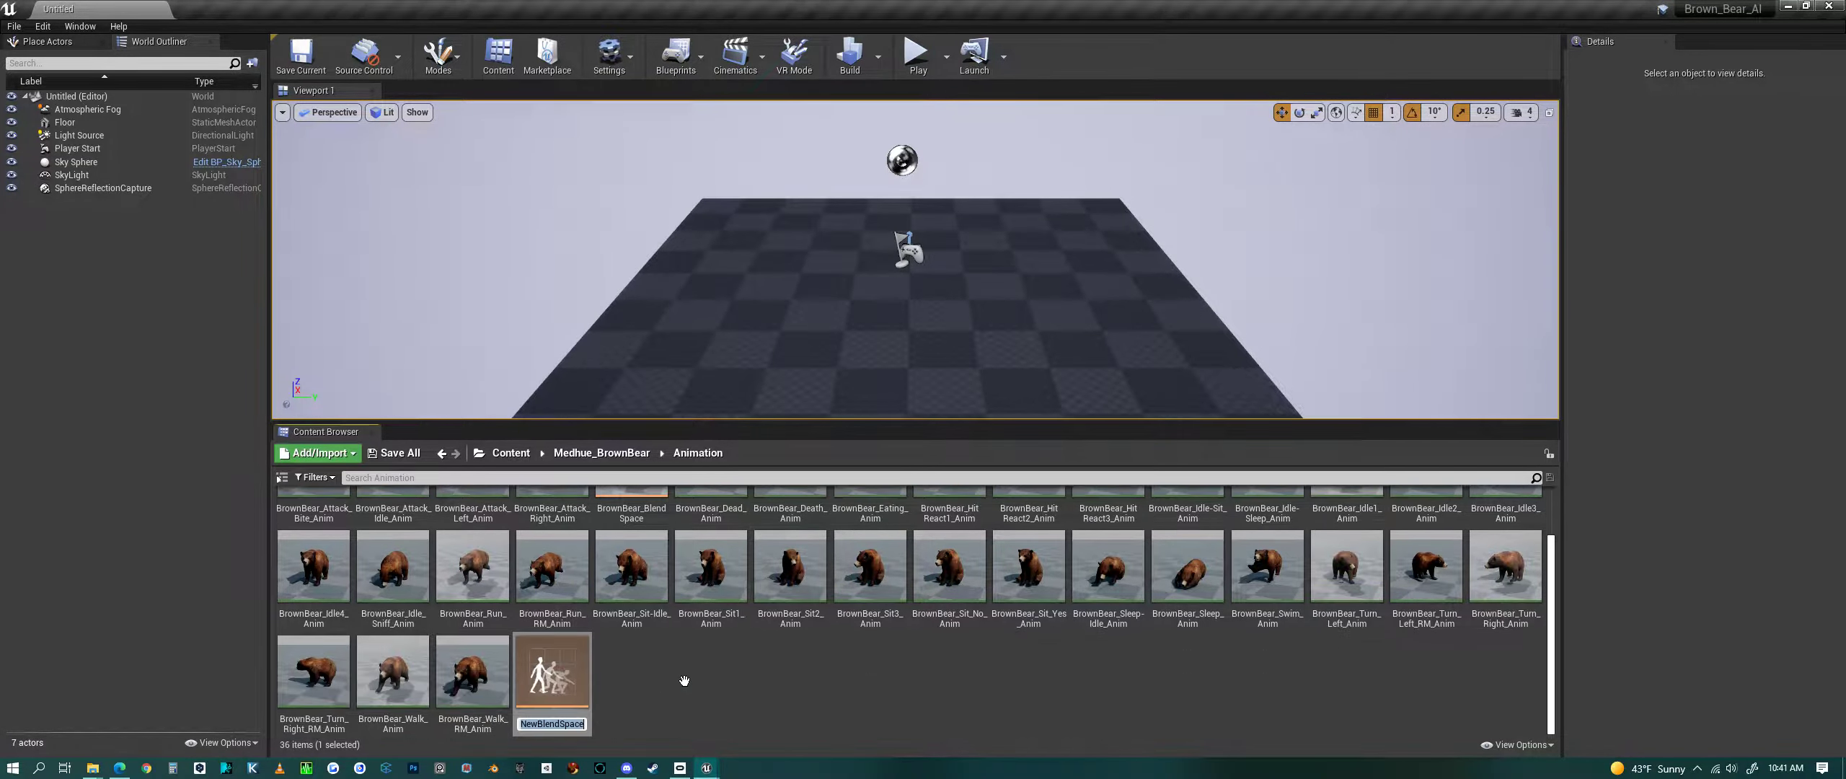
# Step: Name the new asset Bear_BlendSpace
pyautogui.click(542, 733)
pyautogui.write('Bear_')
pyautogui.press('Return')
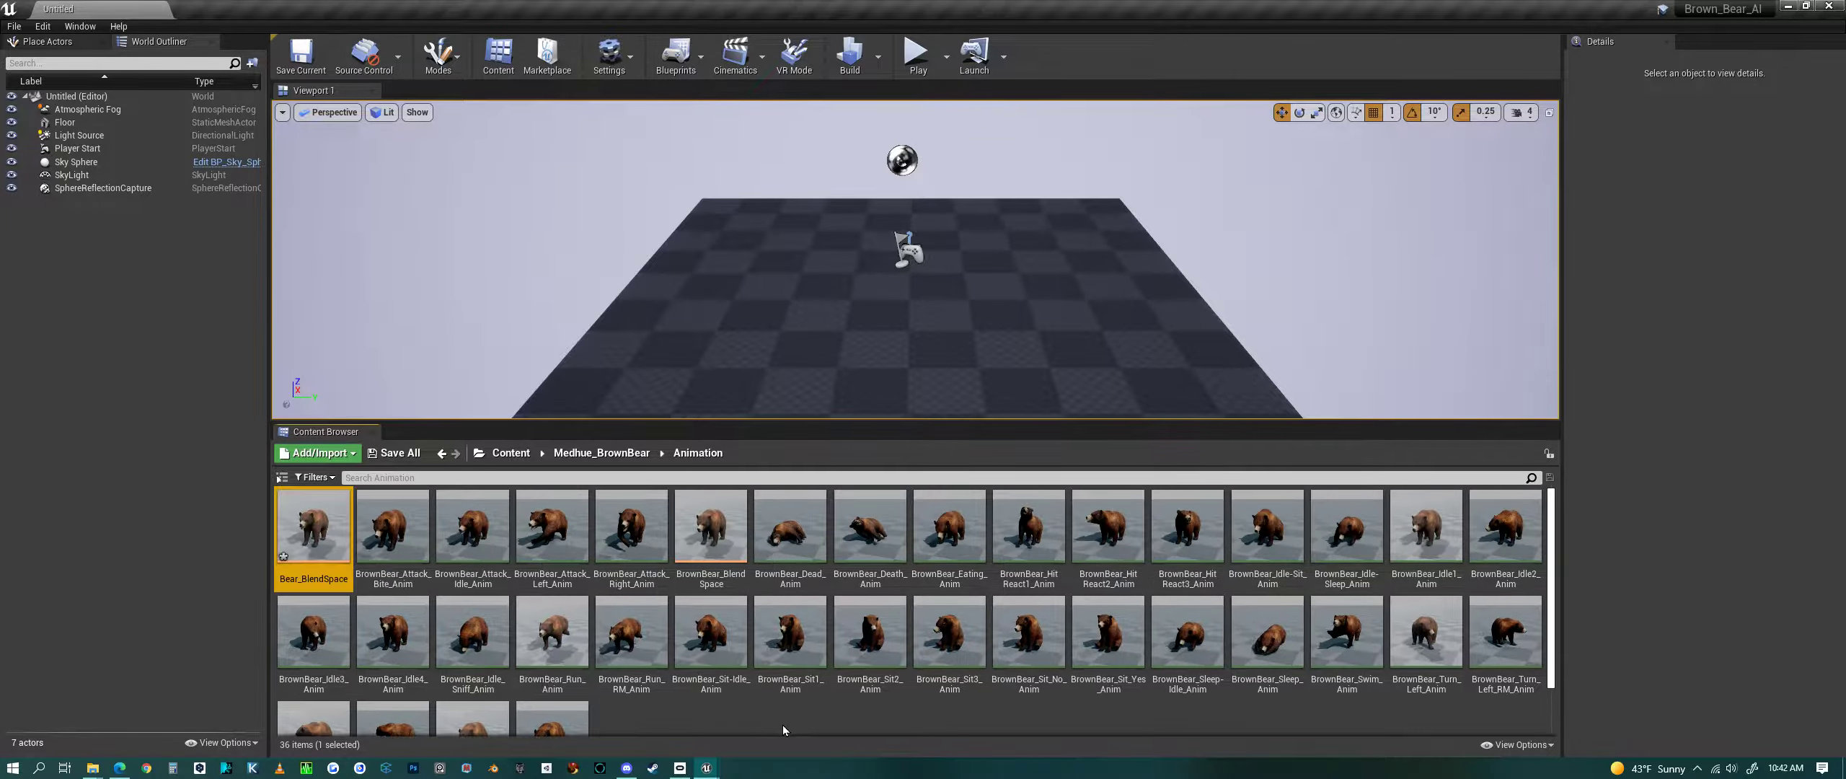
# Step: Open Bear_BlendSpace and name the horizontal axis Direction and the vertical axis Speed
pyautogui.doubleClick(322, 550)
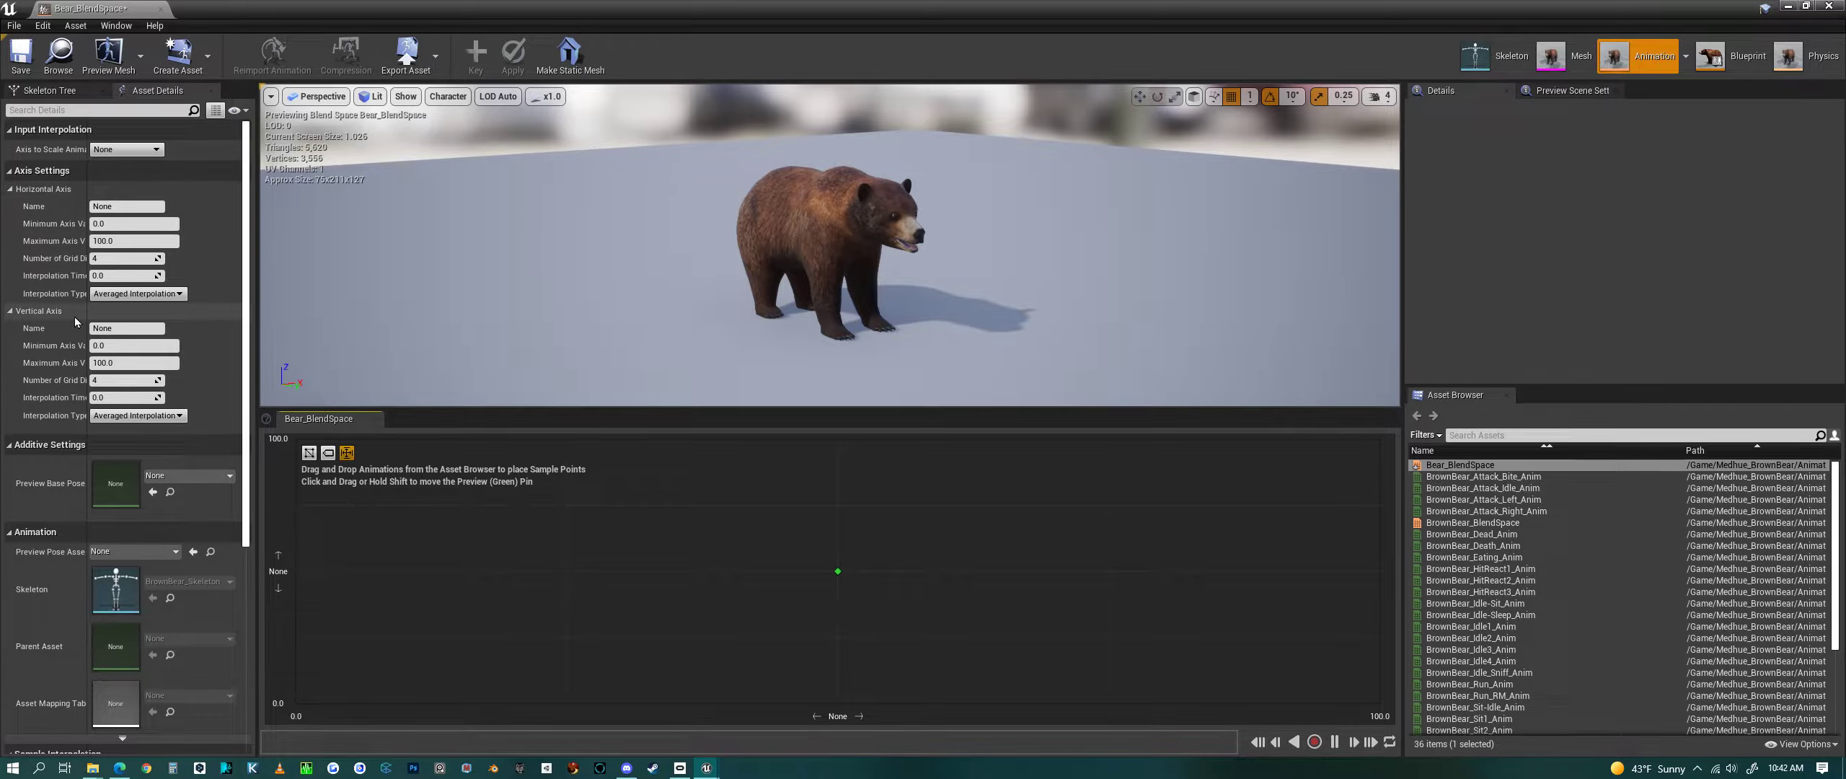
pyautogui.click(142, 209)
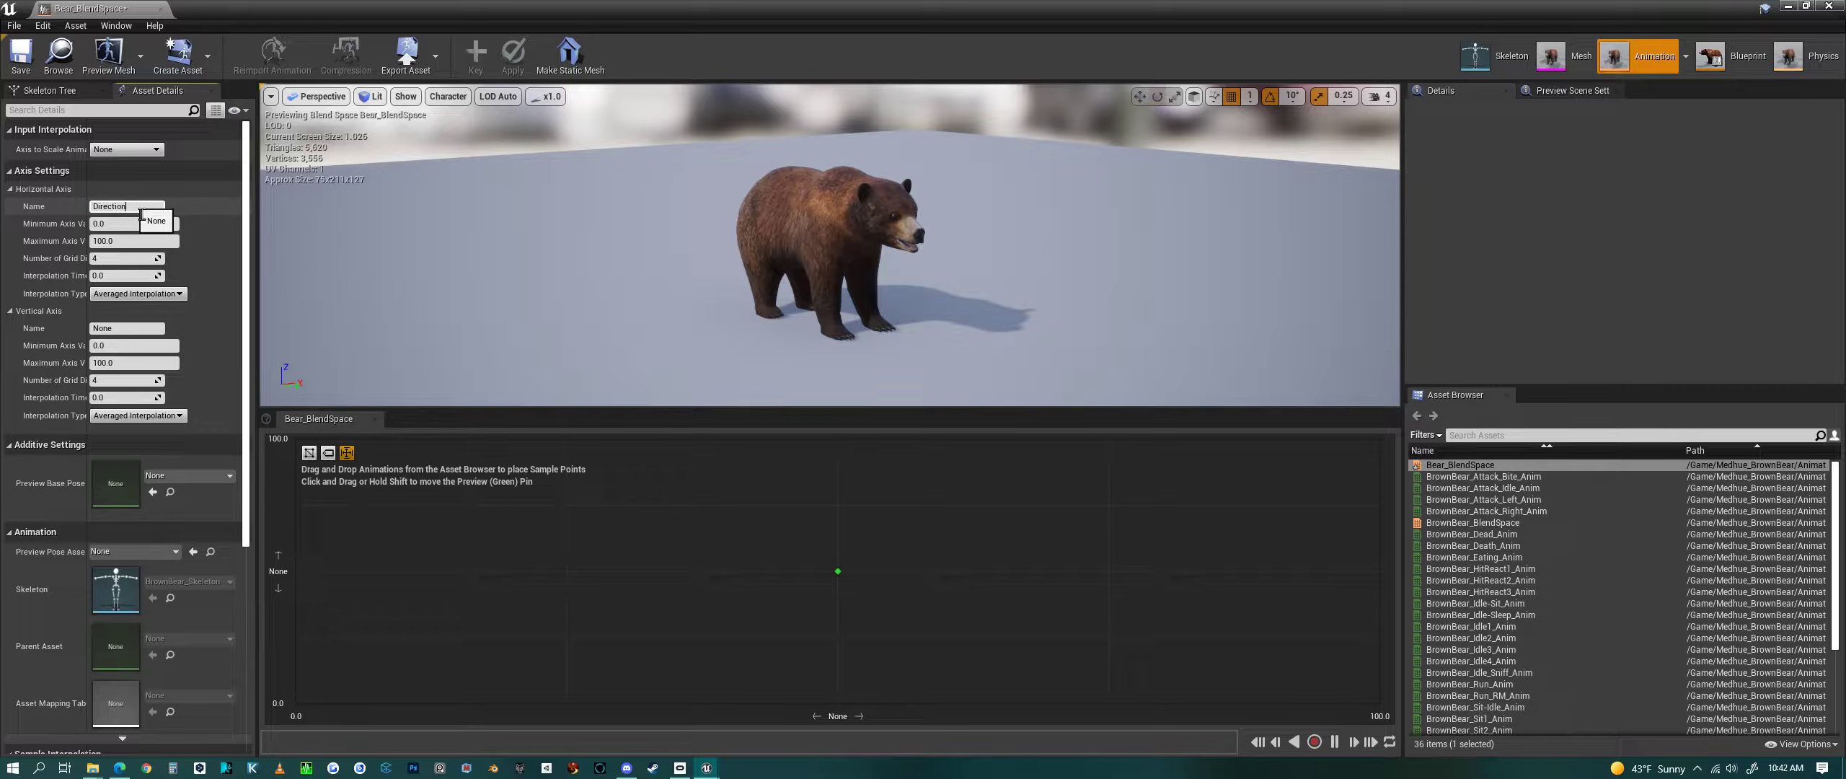
pyautogui.write('Direction')
pyautogui.press('Return')
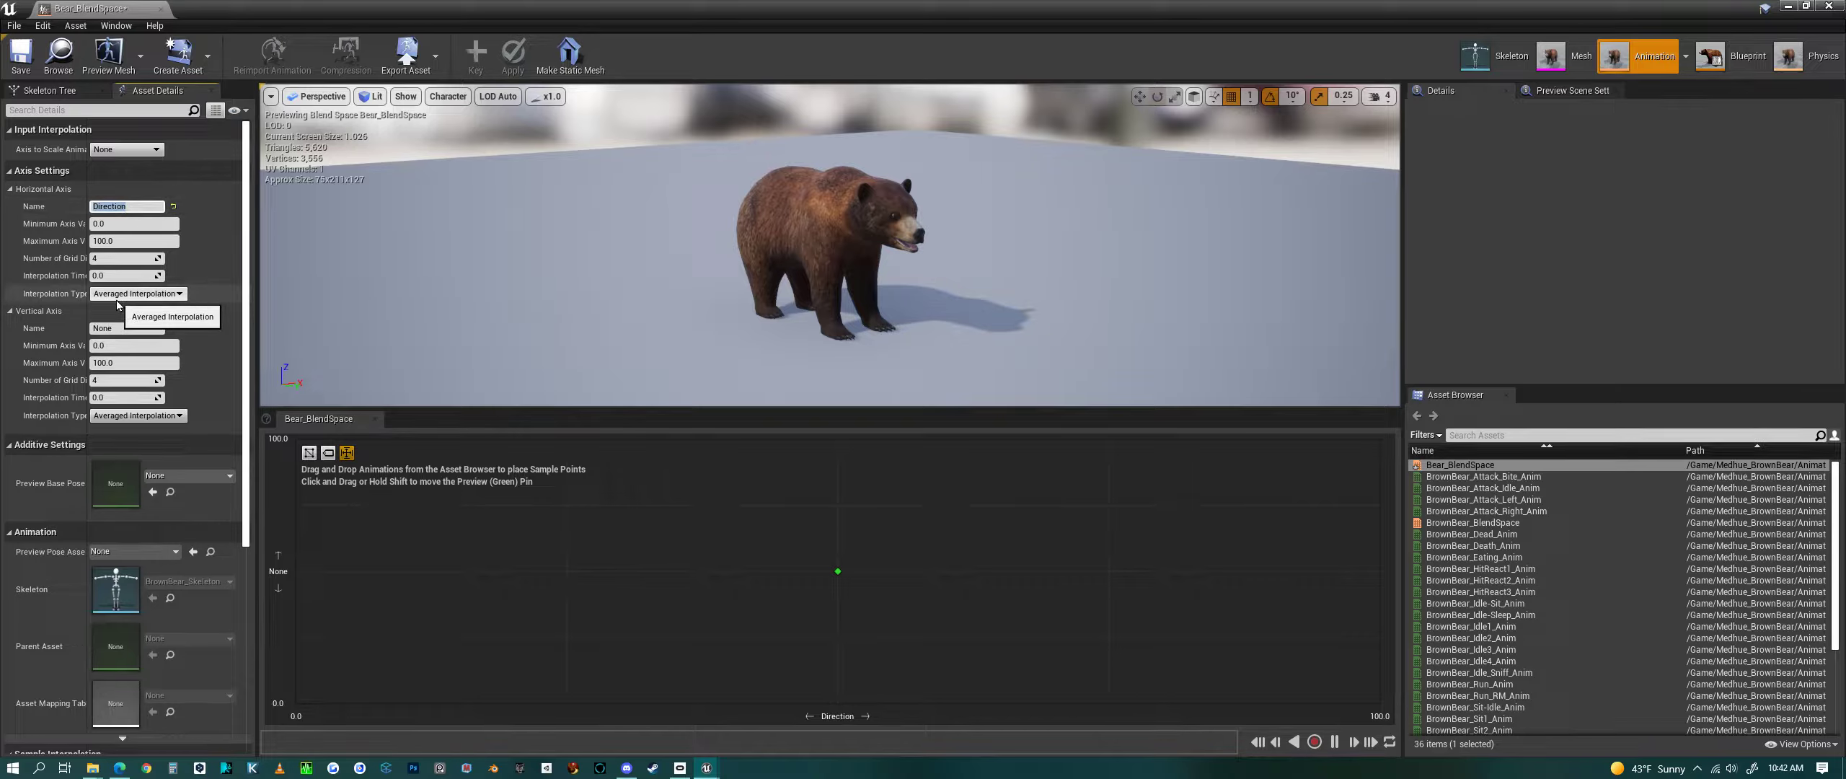
pyautogui.click(140, 330)
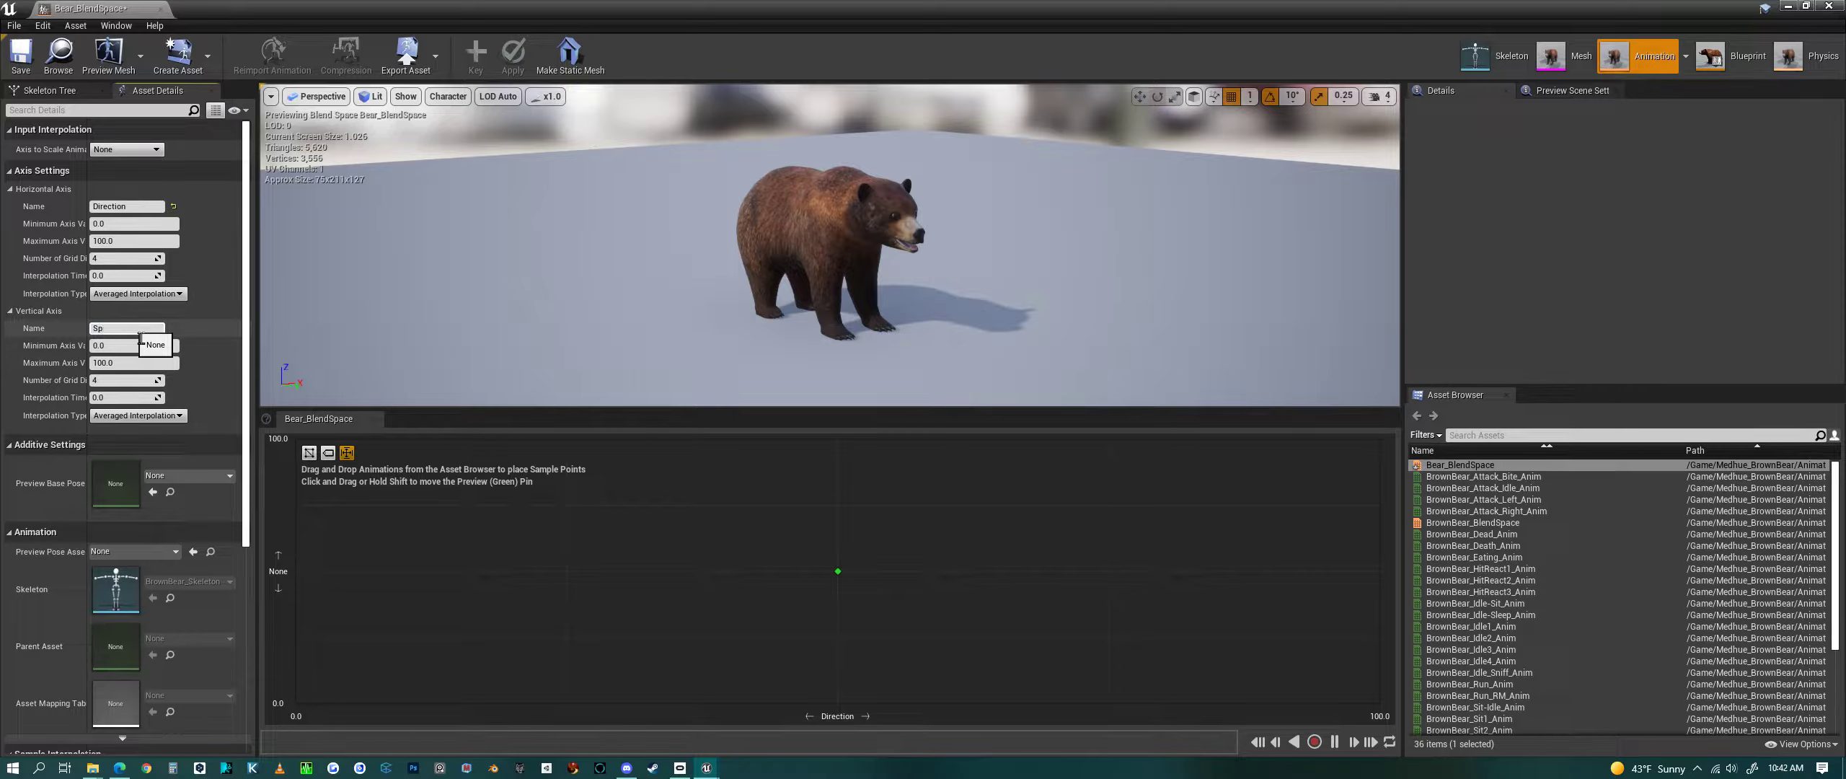
pyautogui.press('Return')
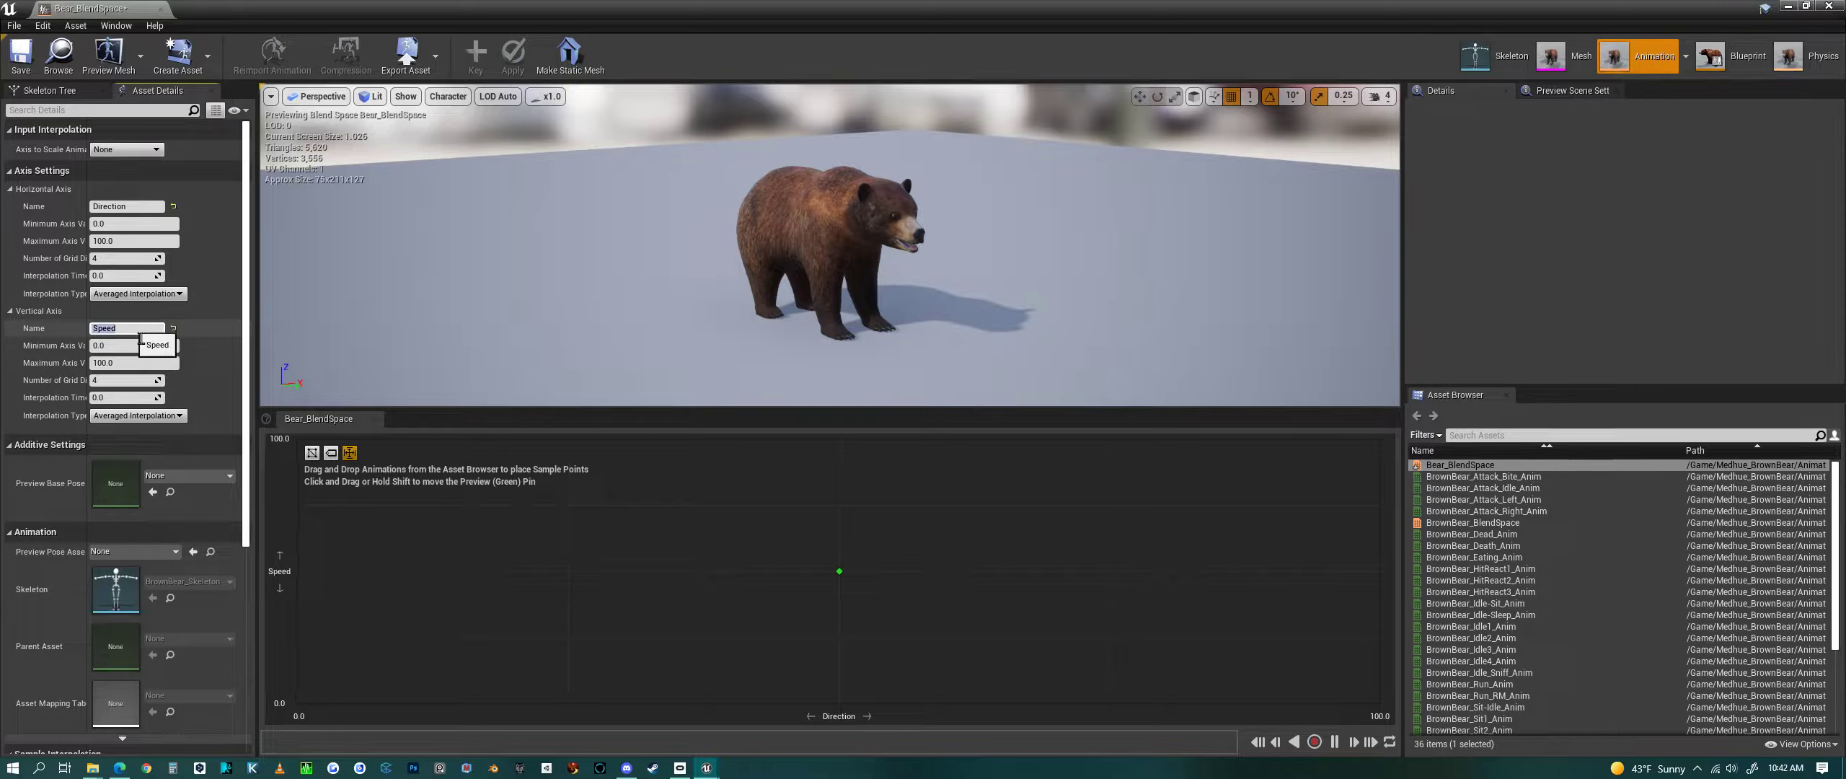
# Step: Set the Direction axis minimum value to -180
pyautogui.click(160, 225)
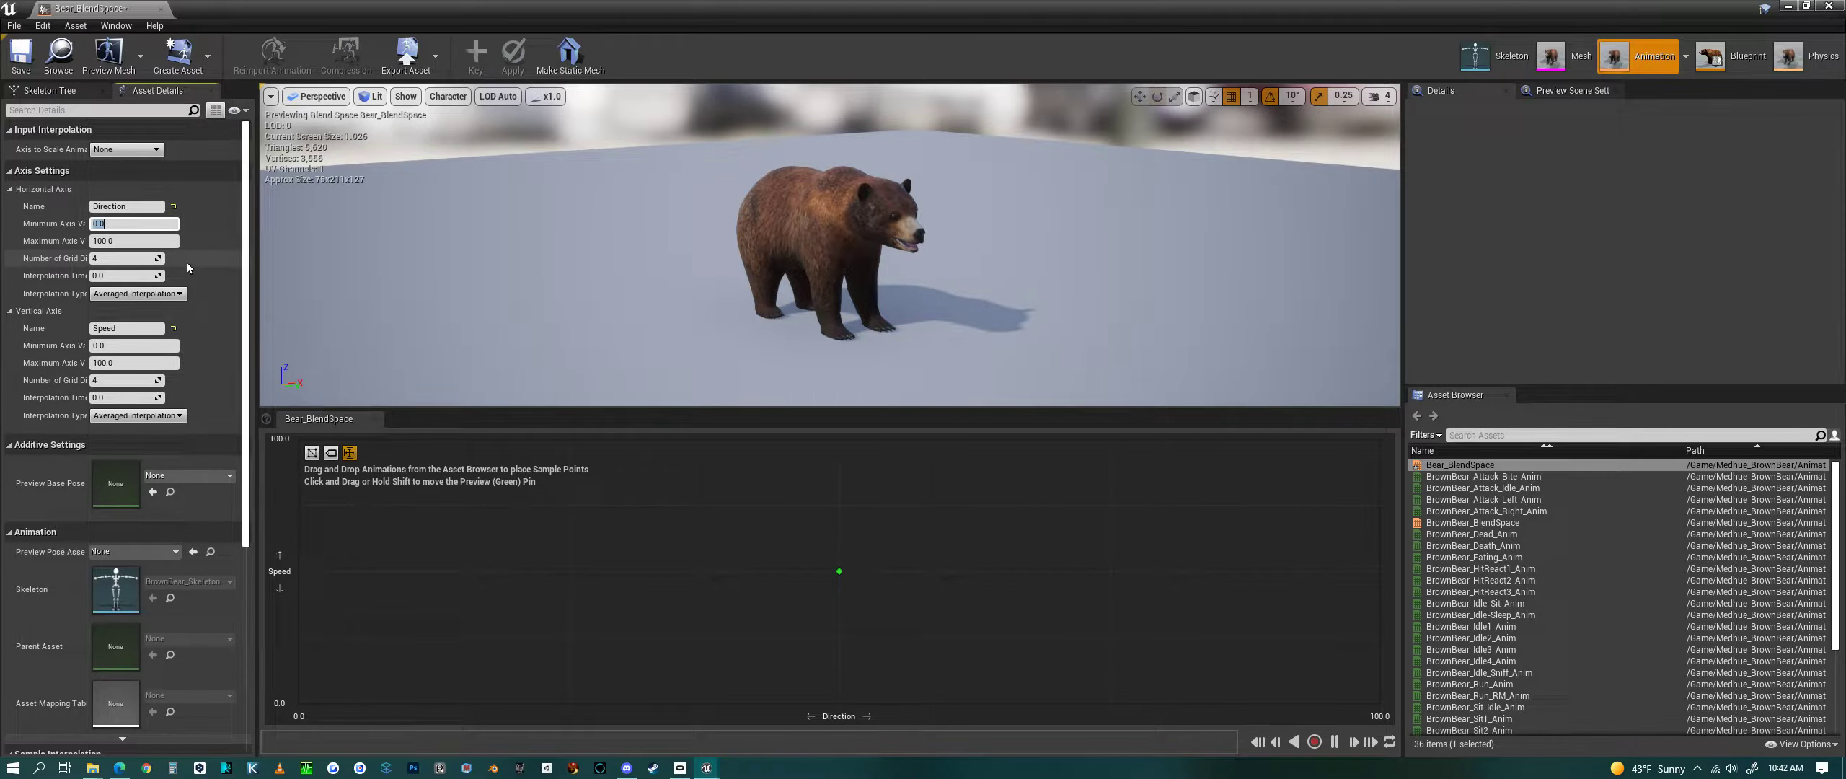
pyautogui.write('-180')
pyautogui.press('Return')
# Step: Set the Direction maximum to 180 and the Speed maximum to 650, then enlarge the blend graph
pyautogui.click(170, 245)
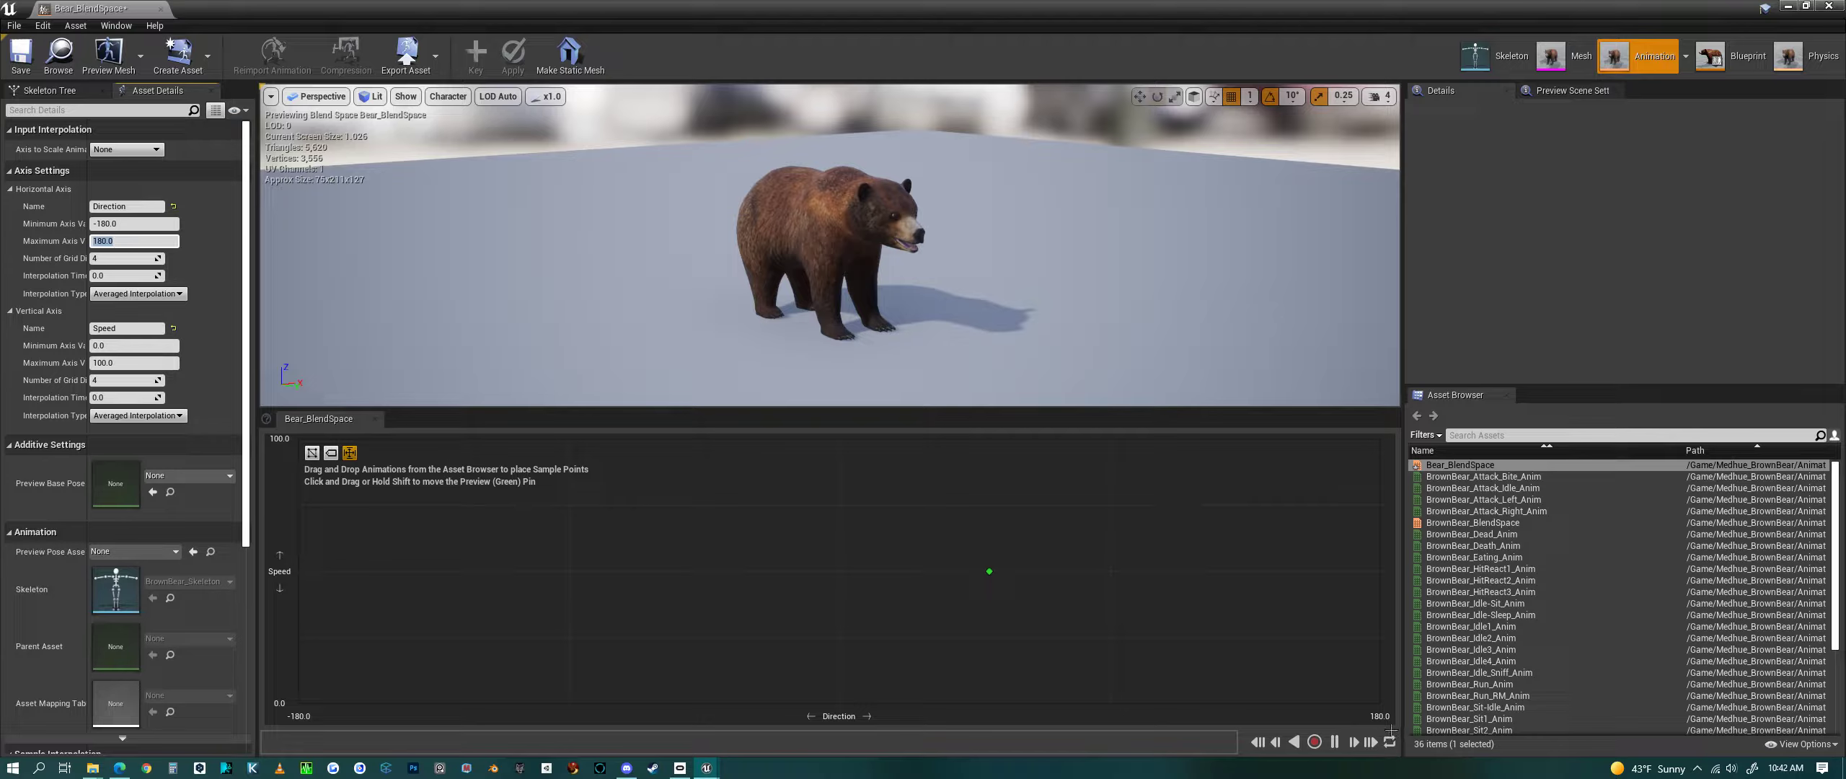
pyautogui.press('Return')
pyautogui.click(134, 362)
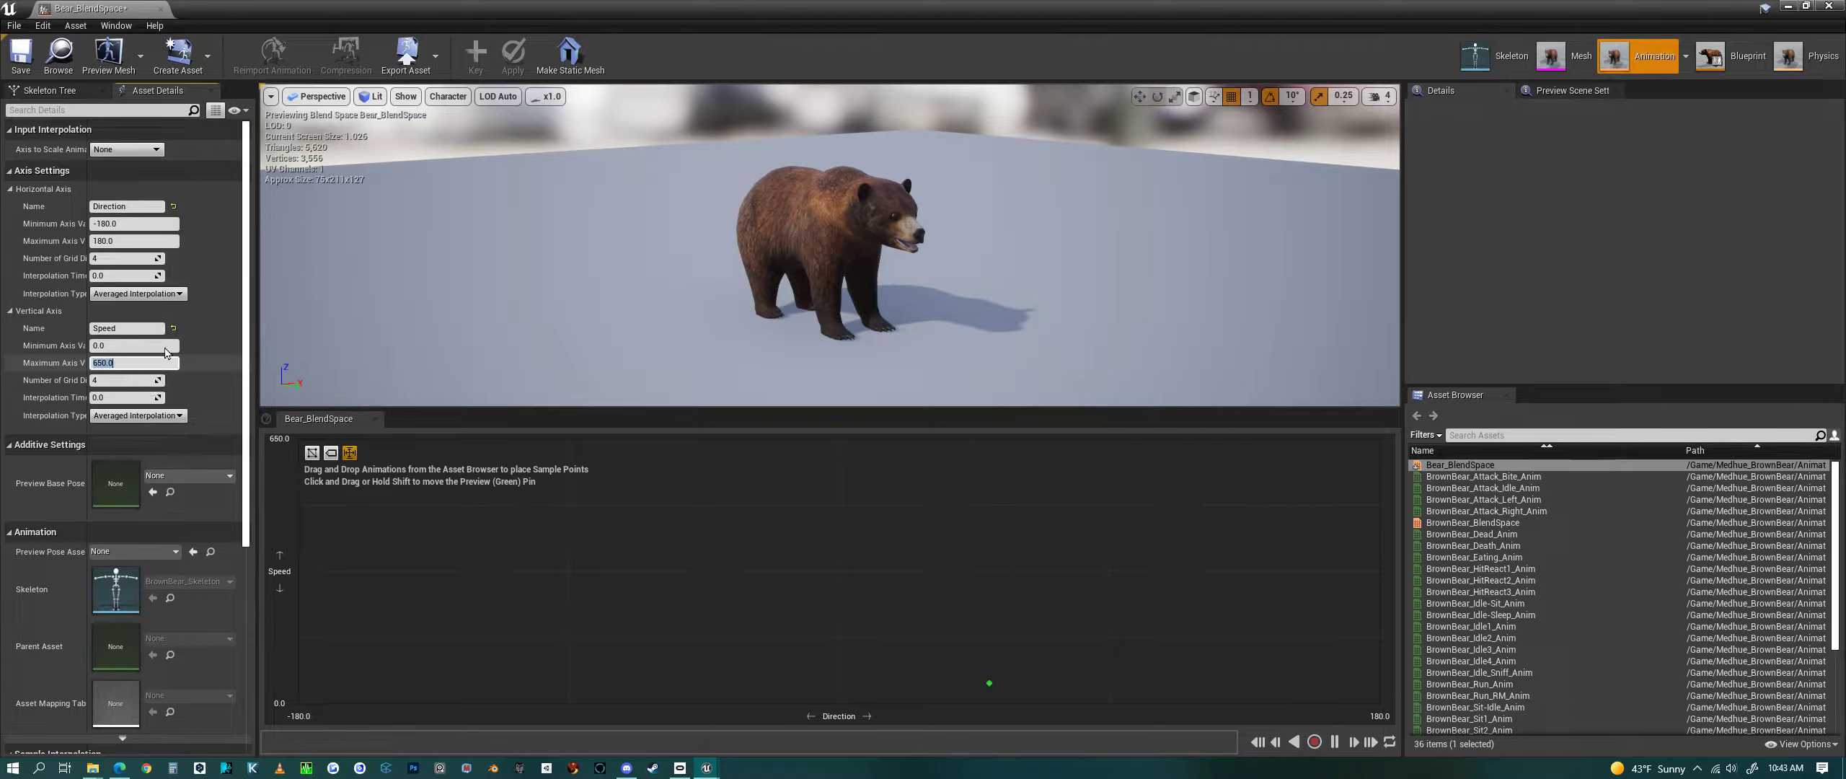
pyautogui.moveTo(823, 416); pyautogui.dragTo(823, 294)
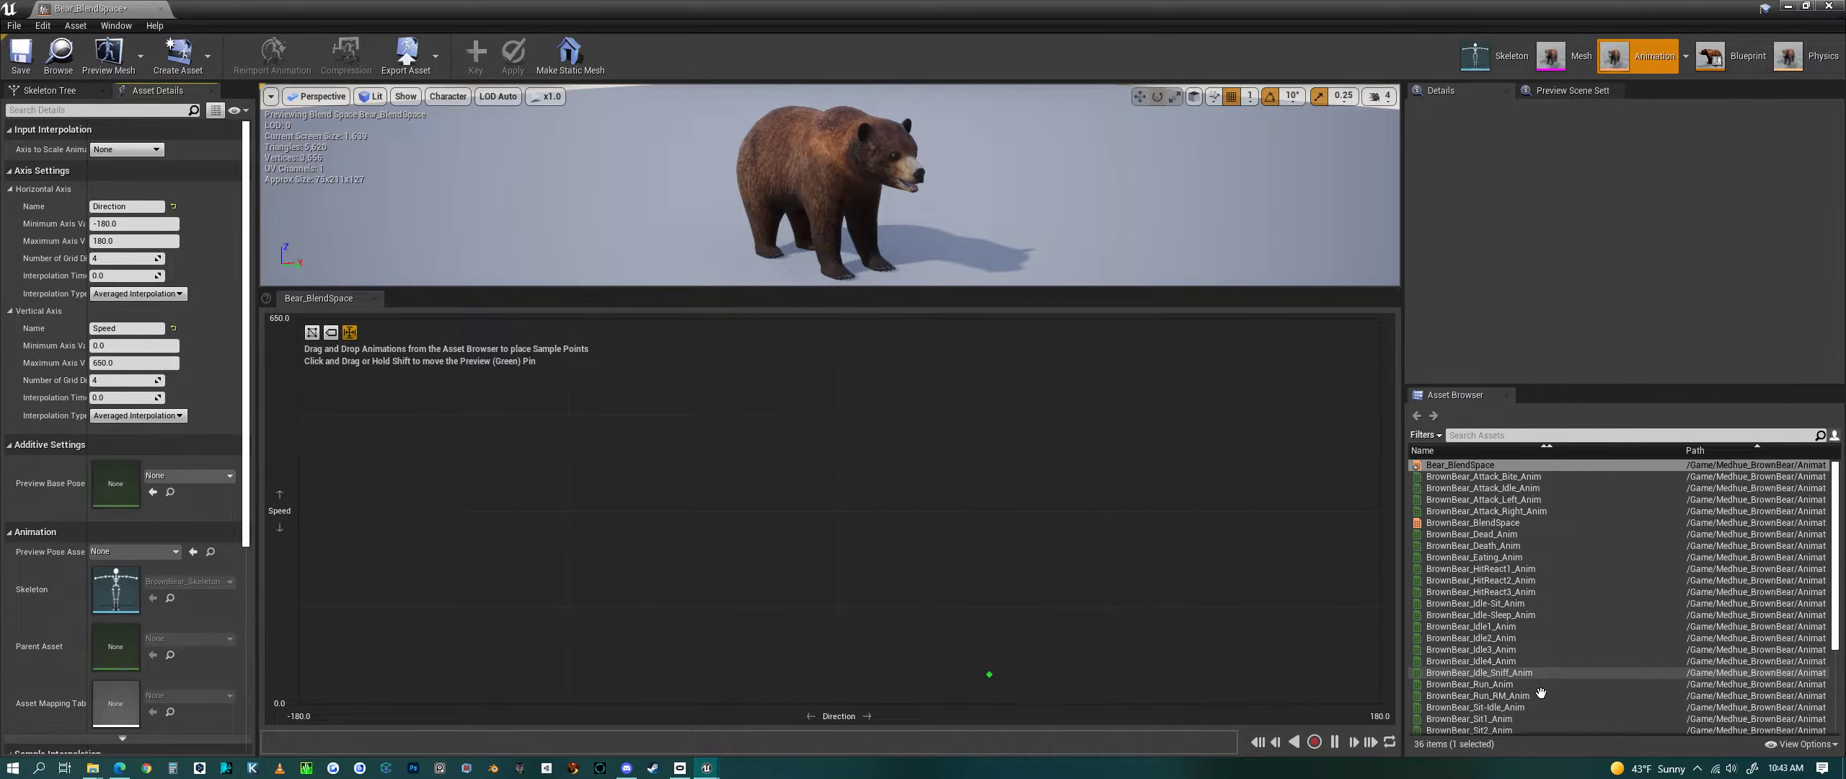
# Step: Add BrownBear_Run_Anim at Direction 0, Speed 650 and BrownBear_Walk_Anim at Direction 0, Speed 162.5
pyautogui.click(1507, 685)
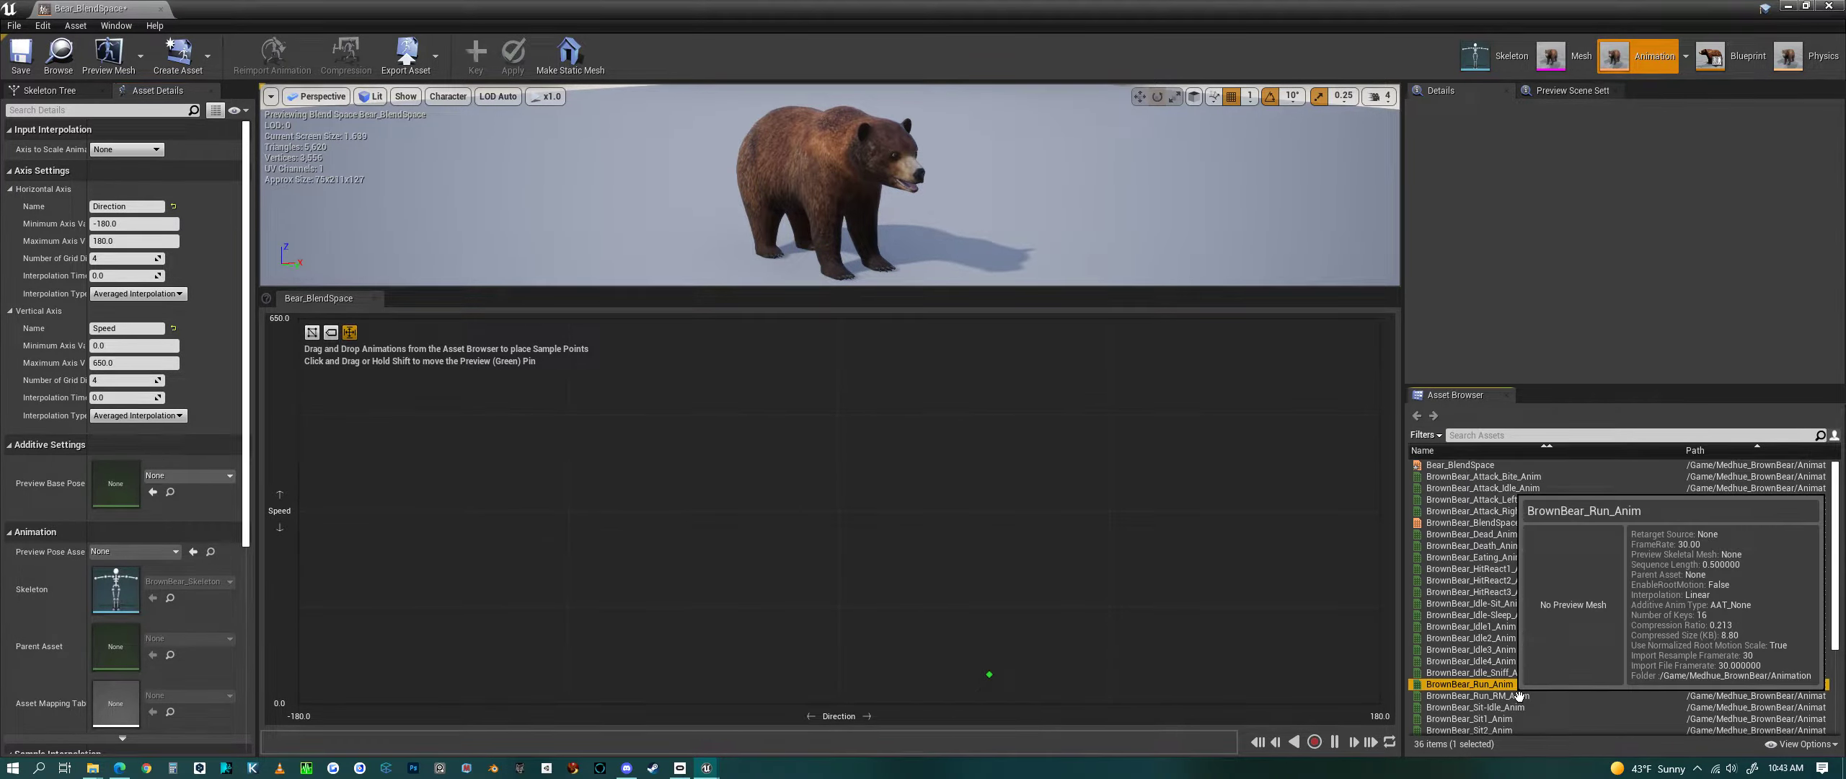
pyautogui.moveTo(1517, 690); pyautogui.dragTo(857, 347)
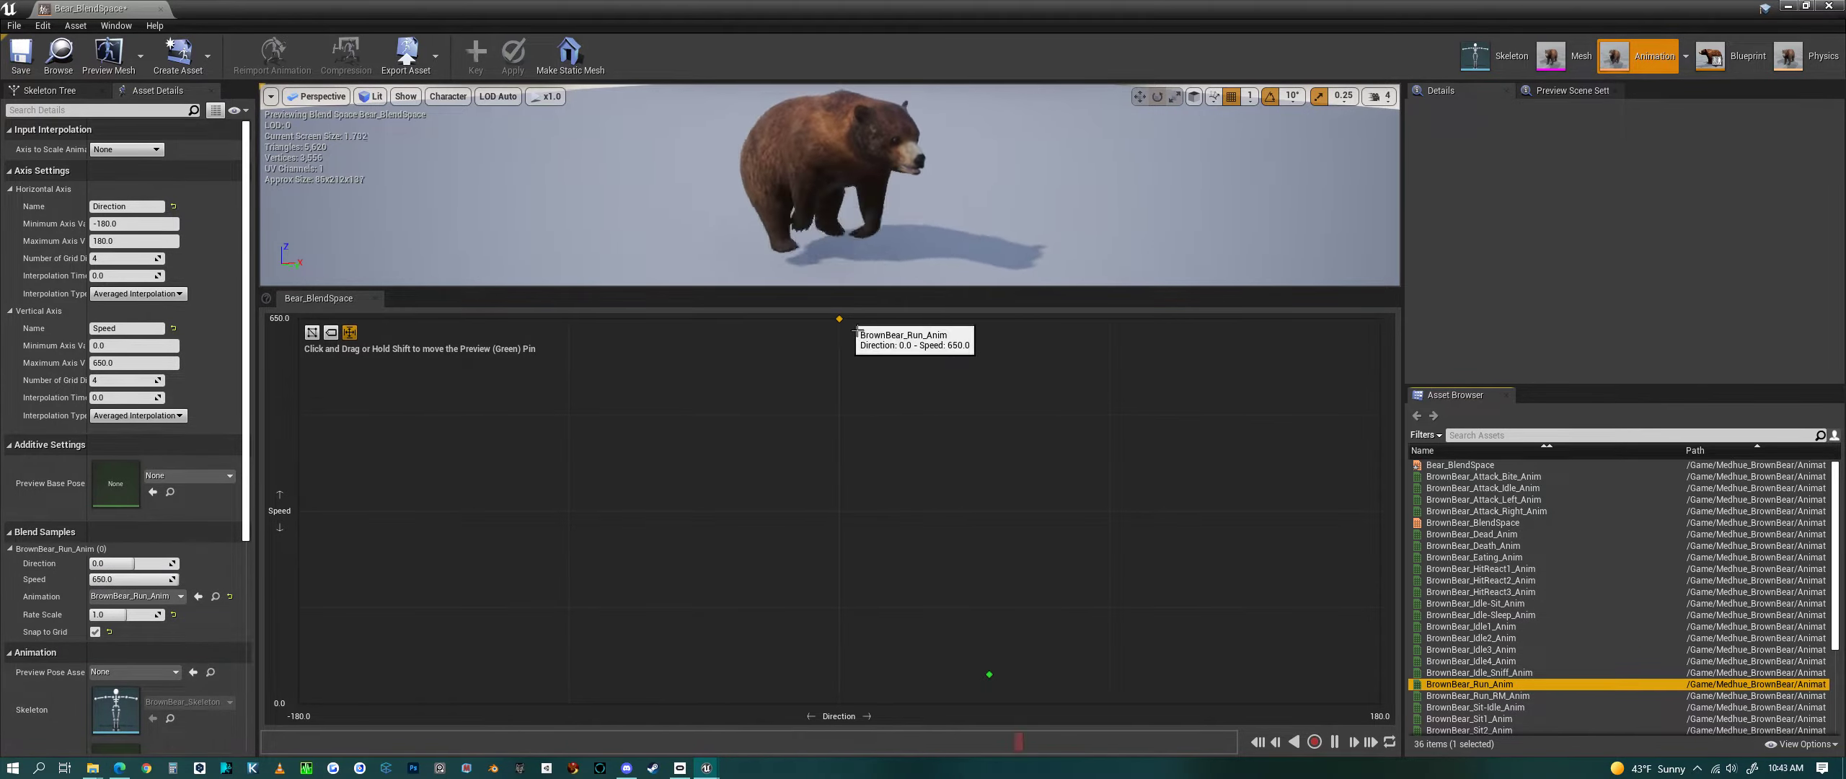
pyautogui.scroll(-4, 1557, 707)
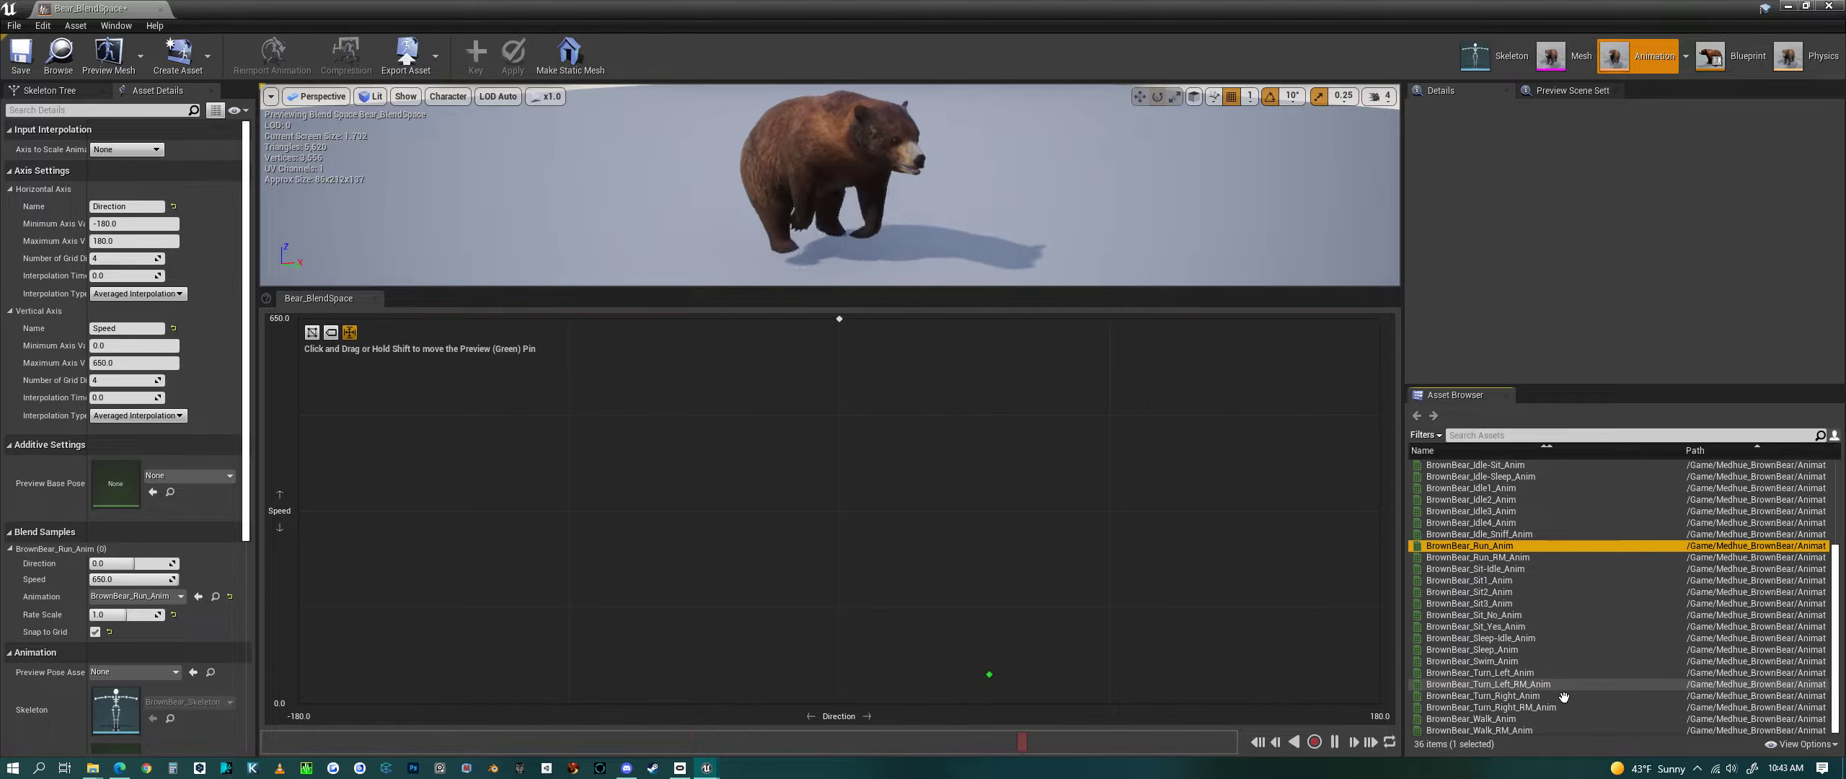
pyautogui.moveTo(1471, 717); pyautogui.dragTo(839, 633)
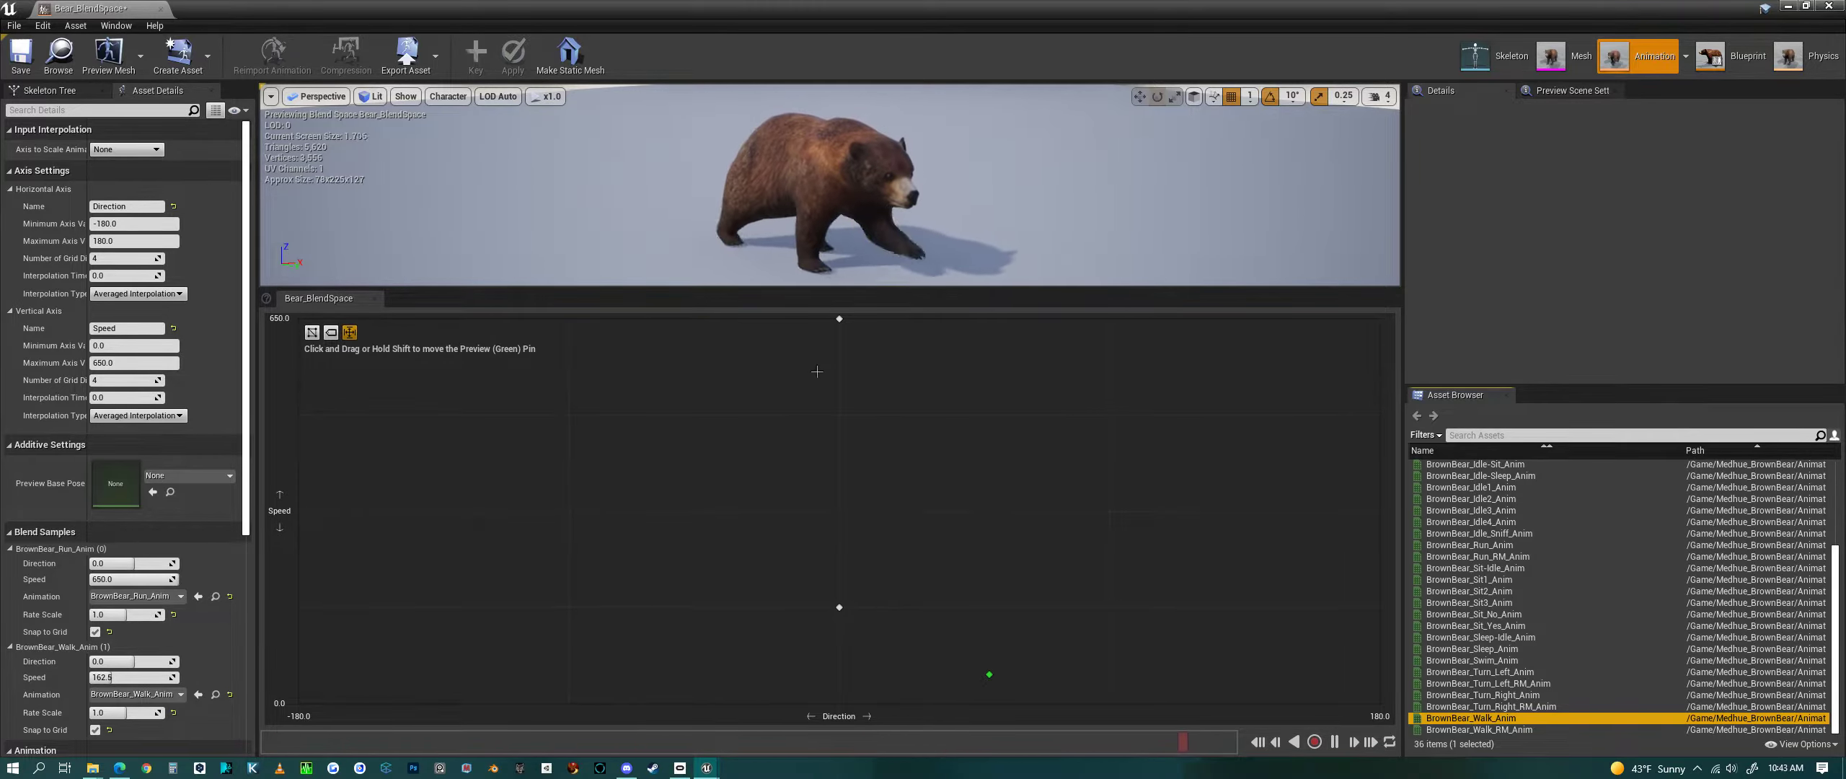
# Step: Try raising the walk sample toward Speed 325 and widen the blend space settings panel
pyautogui.moveTo(839, 607)
pyautogui.mouseDown()
pyautogui.moveTo(854, 429)
pyautogui.moveTo(846, 612)
pyautogui.mouseUp()
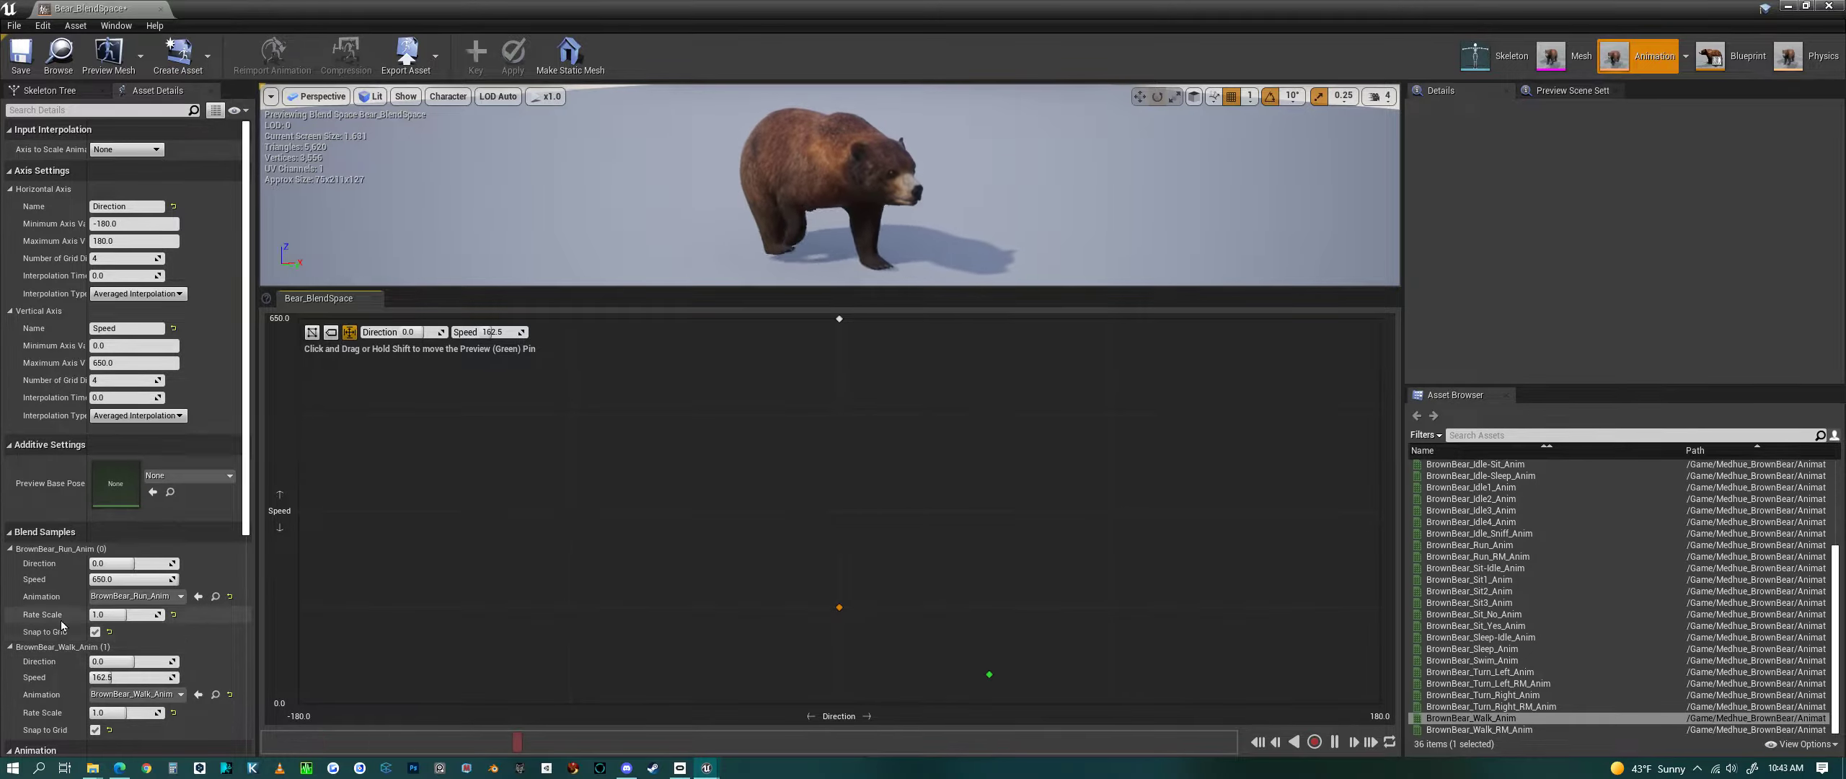
pyautogui.scroll(-3, 52, 639)
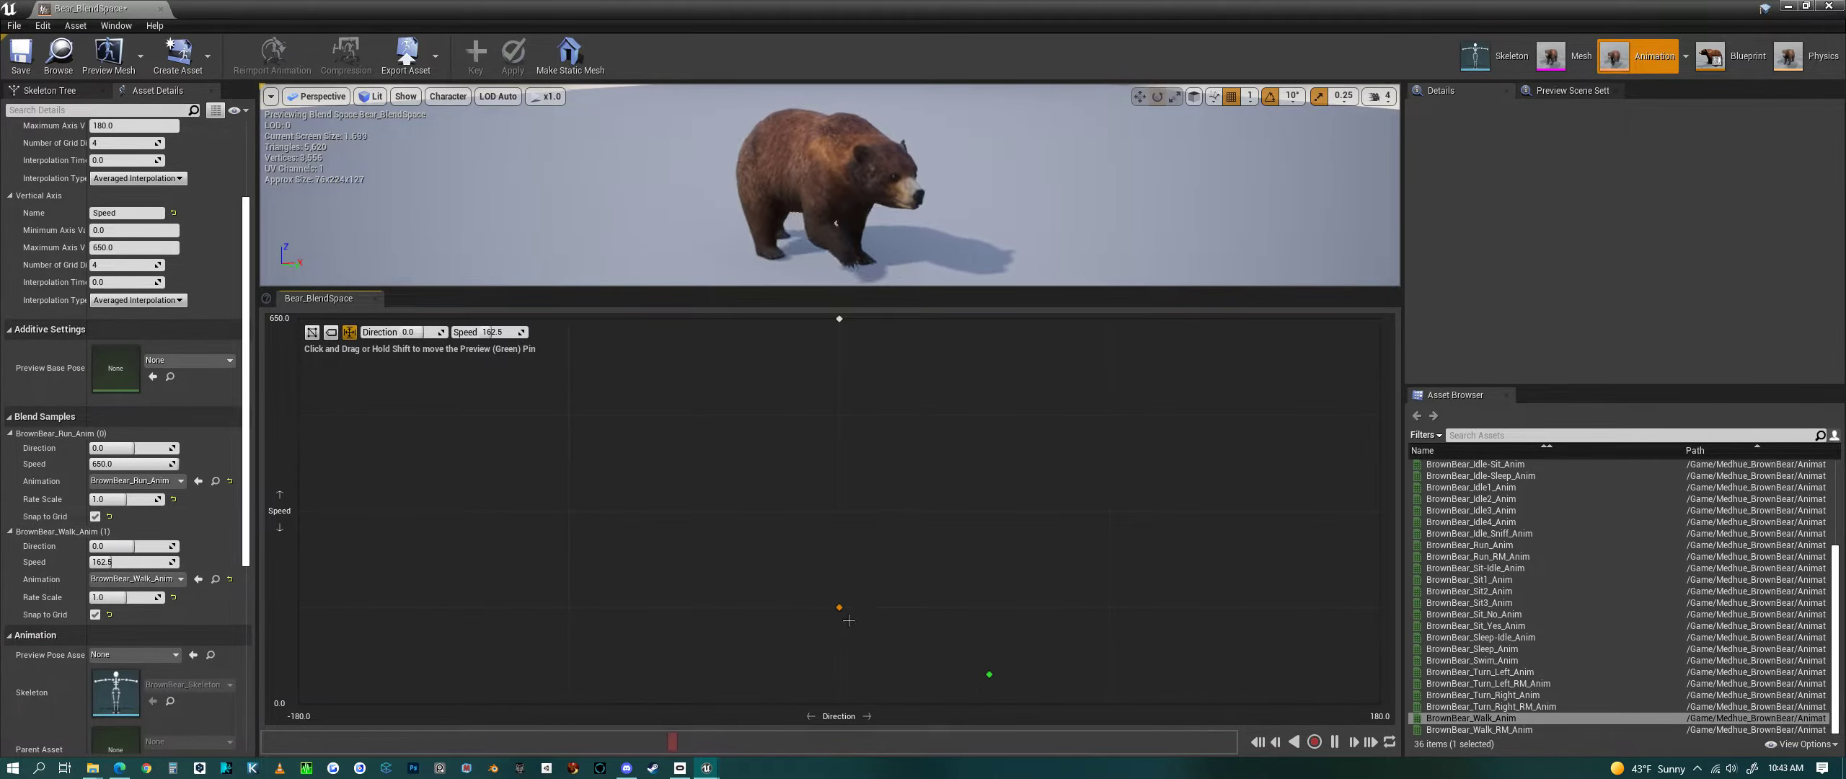
pyautogui.moveTo(848, 620)
pyautogui.mouseDown()
pyautogui.moveTo(855, 533)
pyautogui.moveTo(858, 614)
pyautogui.mouseUp()
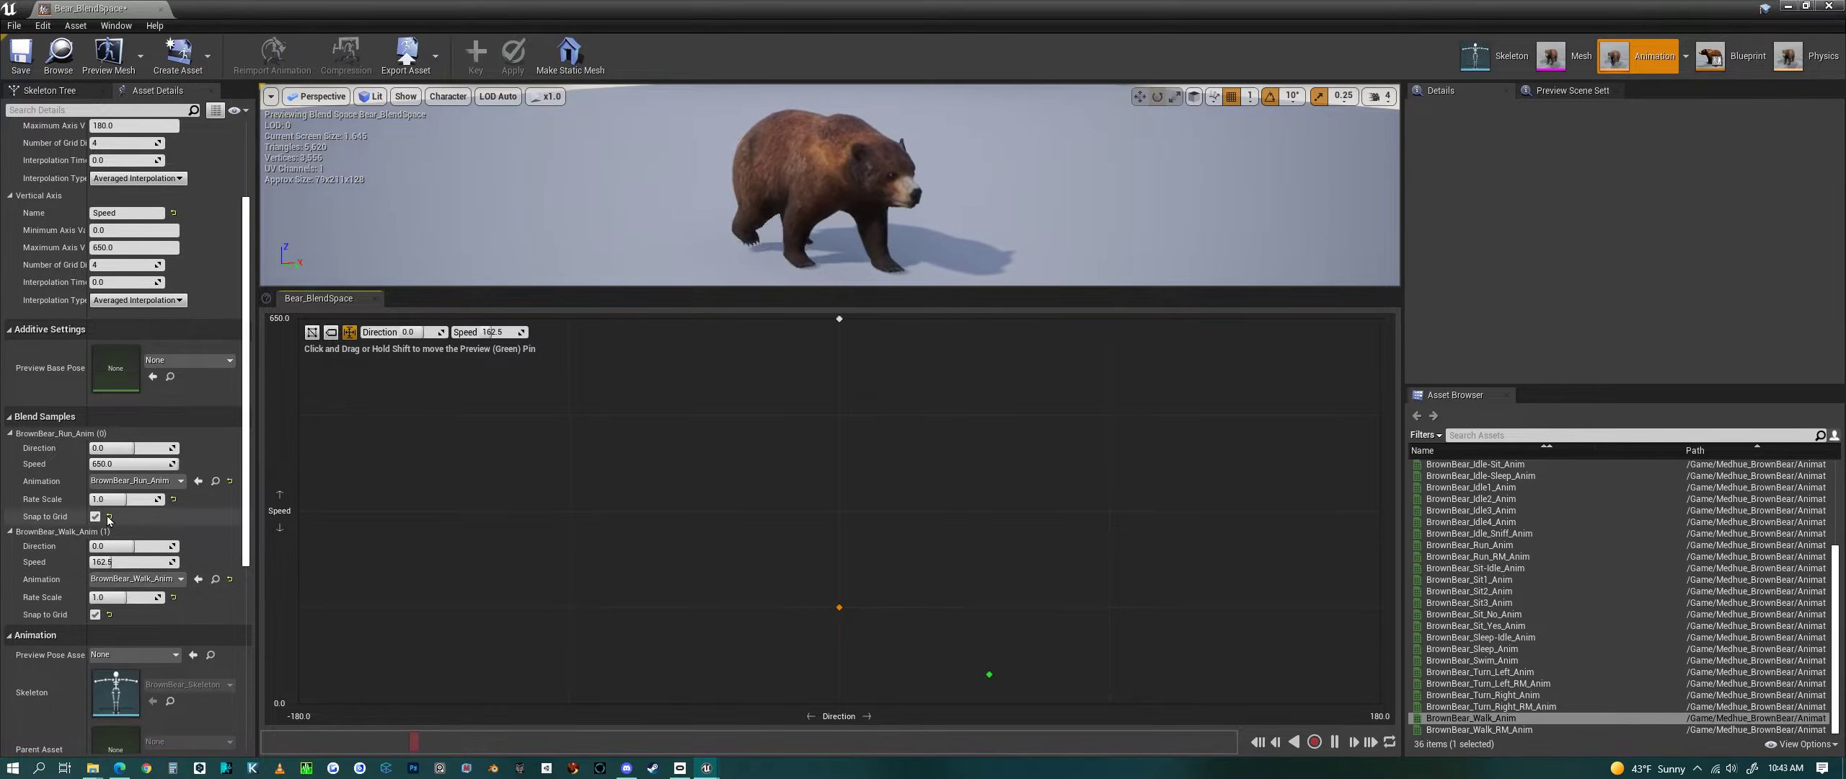
pyautogui.scroll(4, 46, 427)
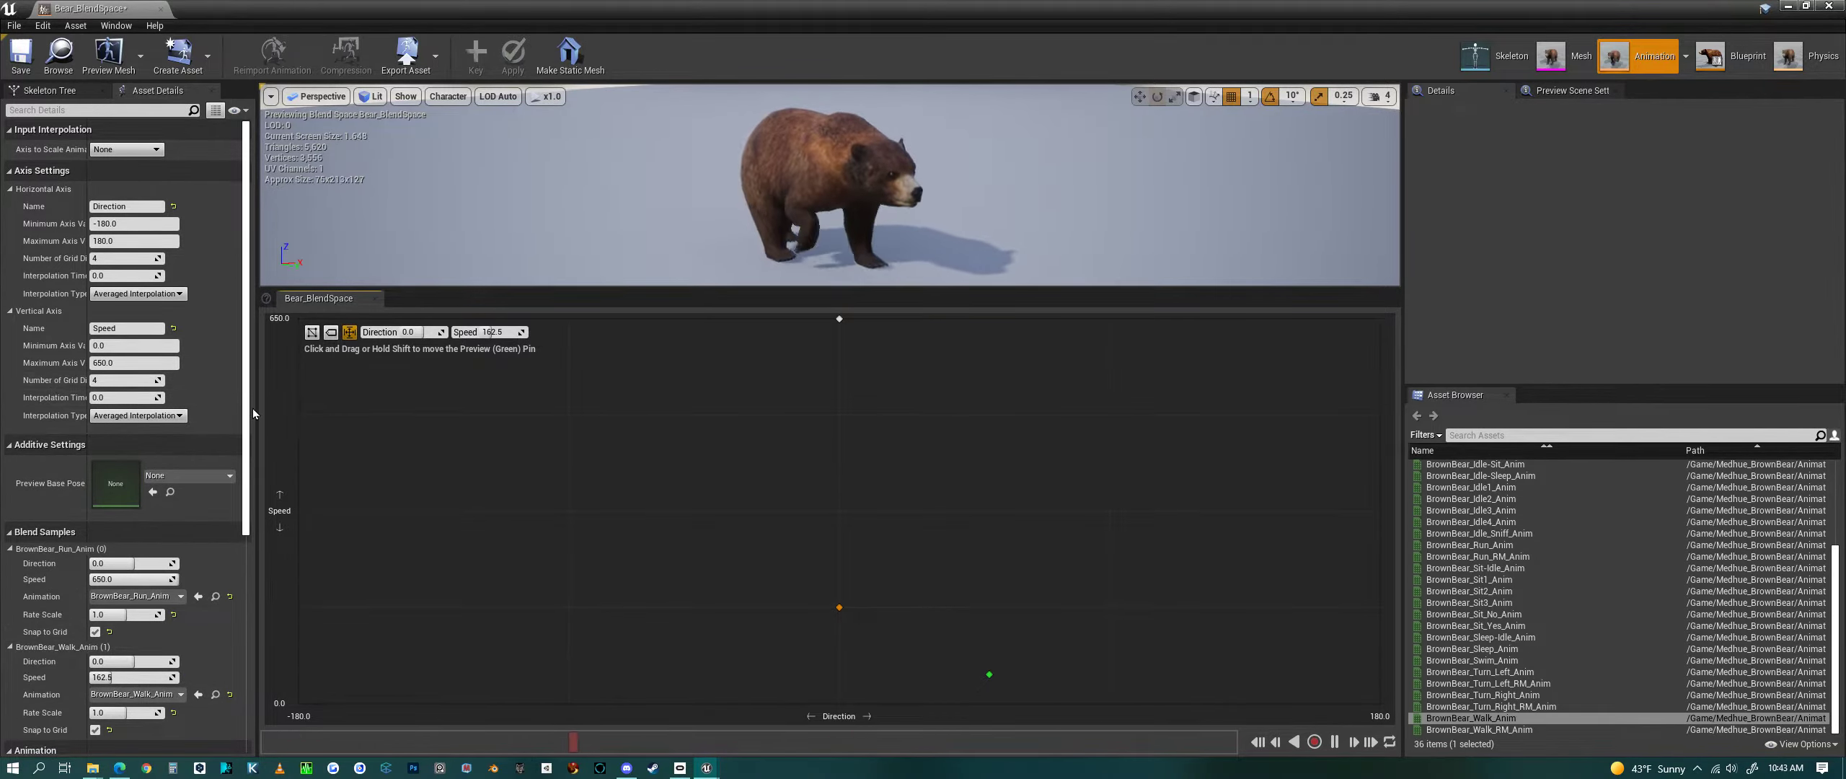
pyautogui.moveTo(256, 407); pyautogui.dragTo(365, 408)
pyautogui.click(164, 380)
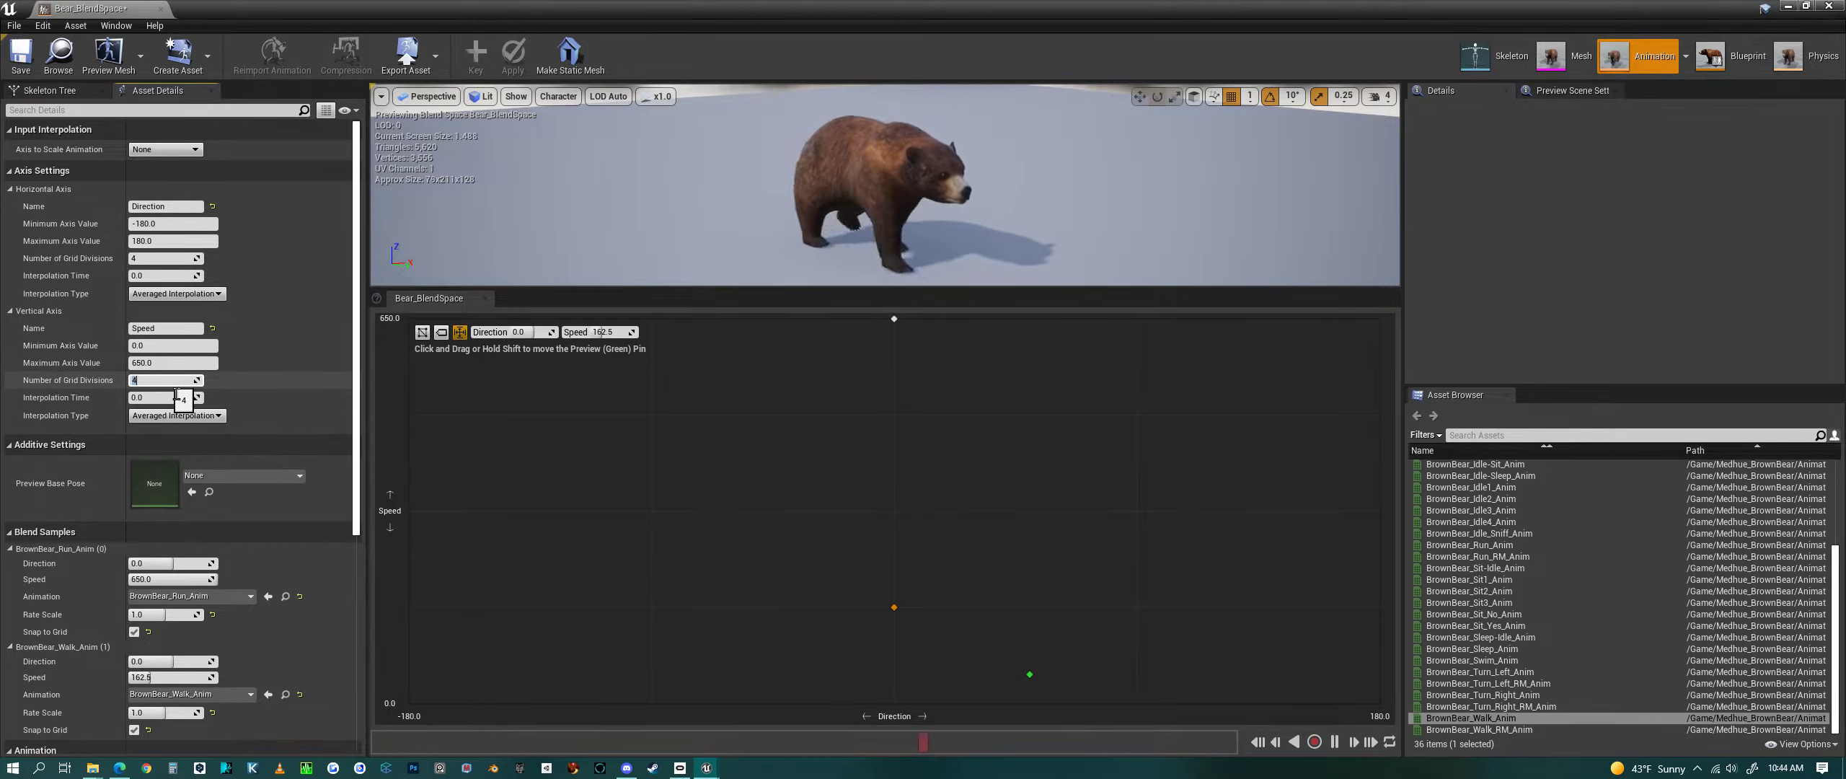
pyautogui.write('6')
pyautogui.press('Return')
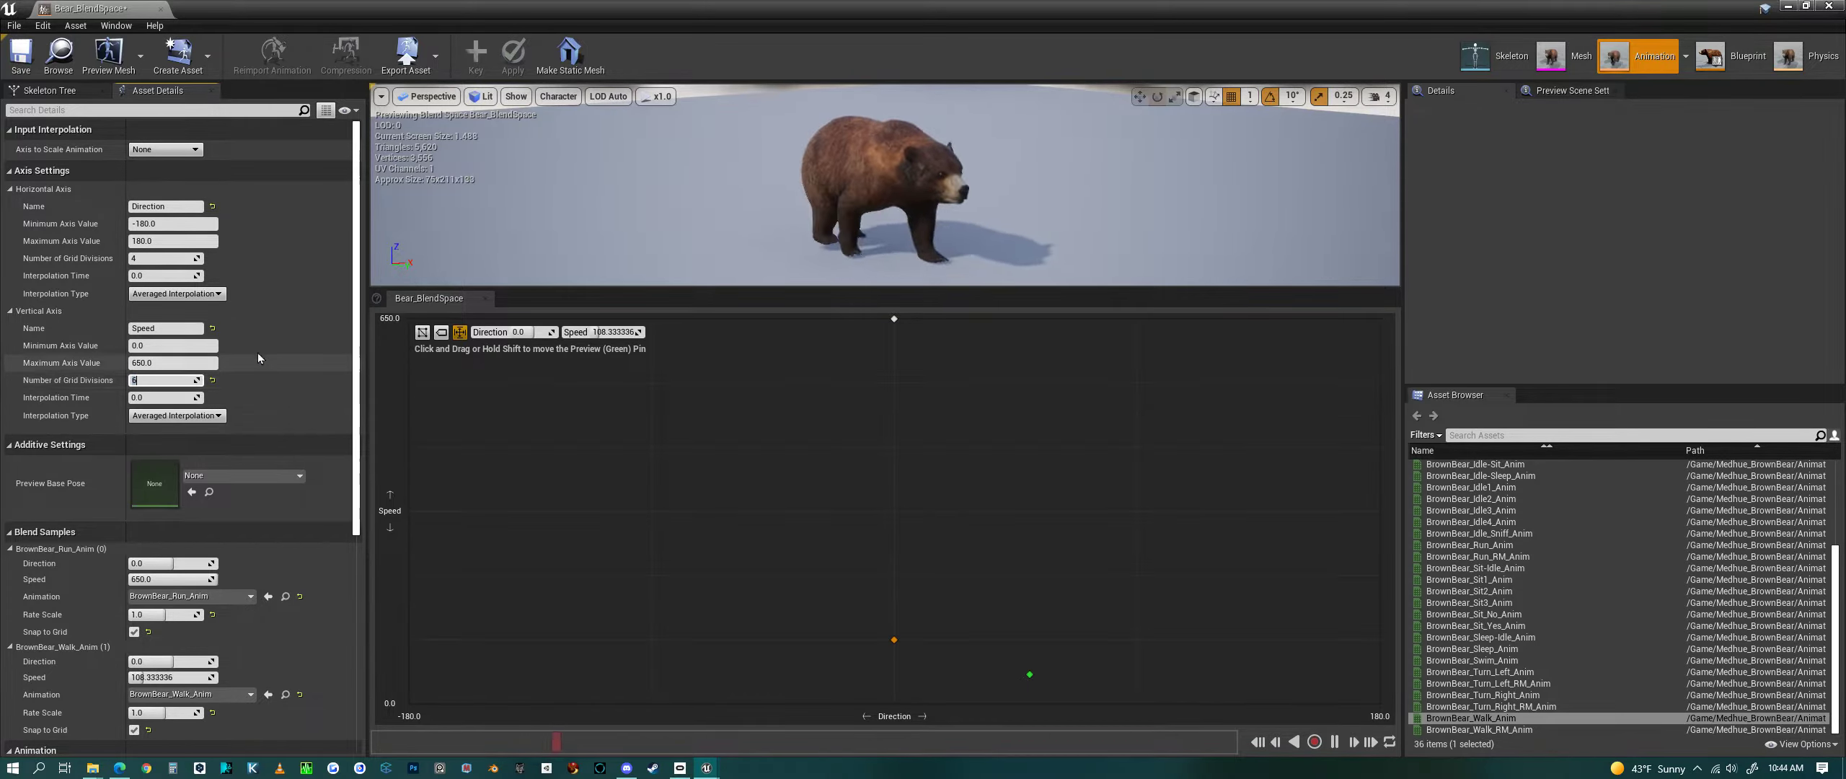
pyautogui.moveTo(894, 640)
pyautogui.mouseDown()
pyautogui.moveTo(924, 361)
pyautogui.moveTo(911, 648)
pyautogui.moveTo(926, 403)
pyautogui.moveTo(899, 639)
pyautogui.mouseUp()
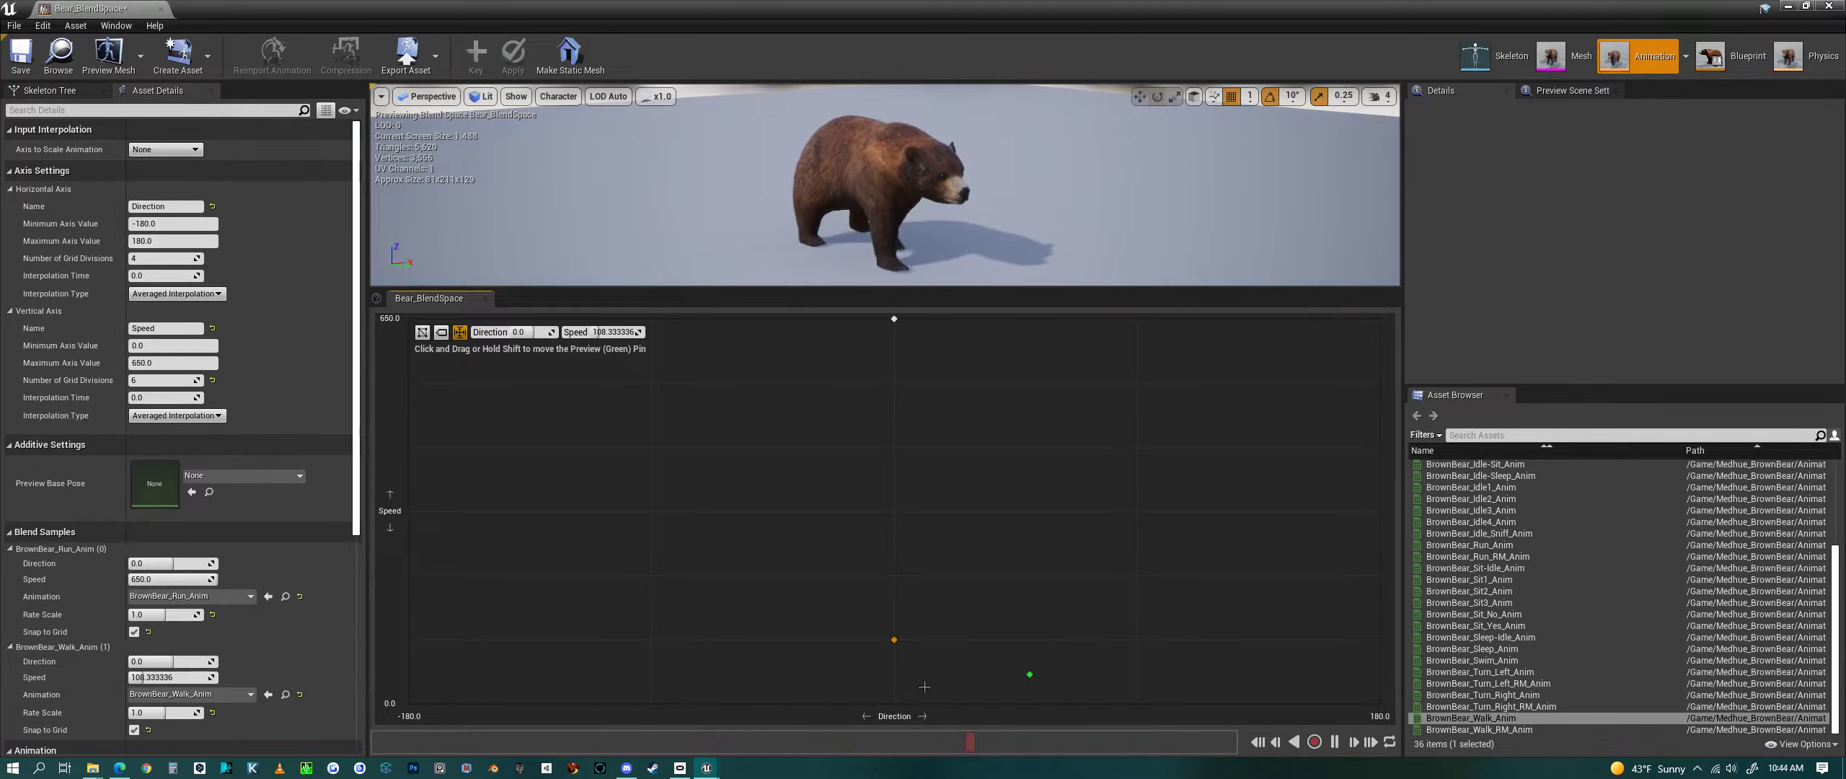
pyautogui.click(165, 381)
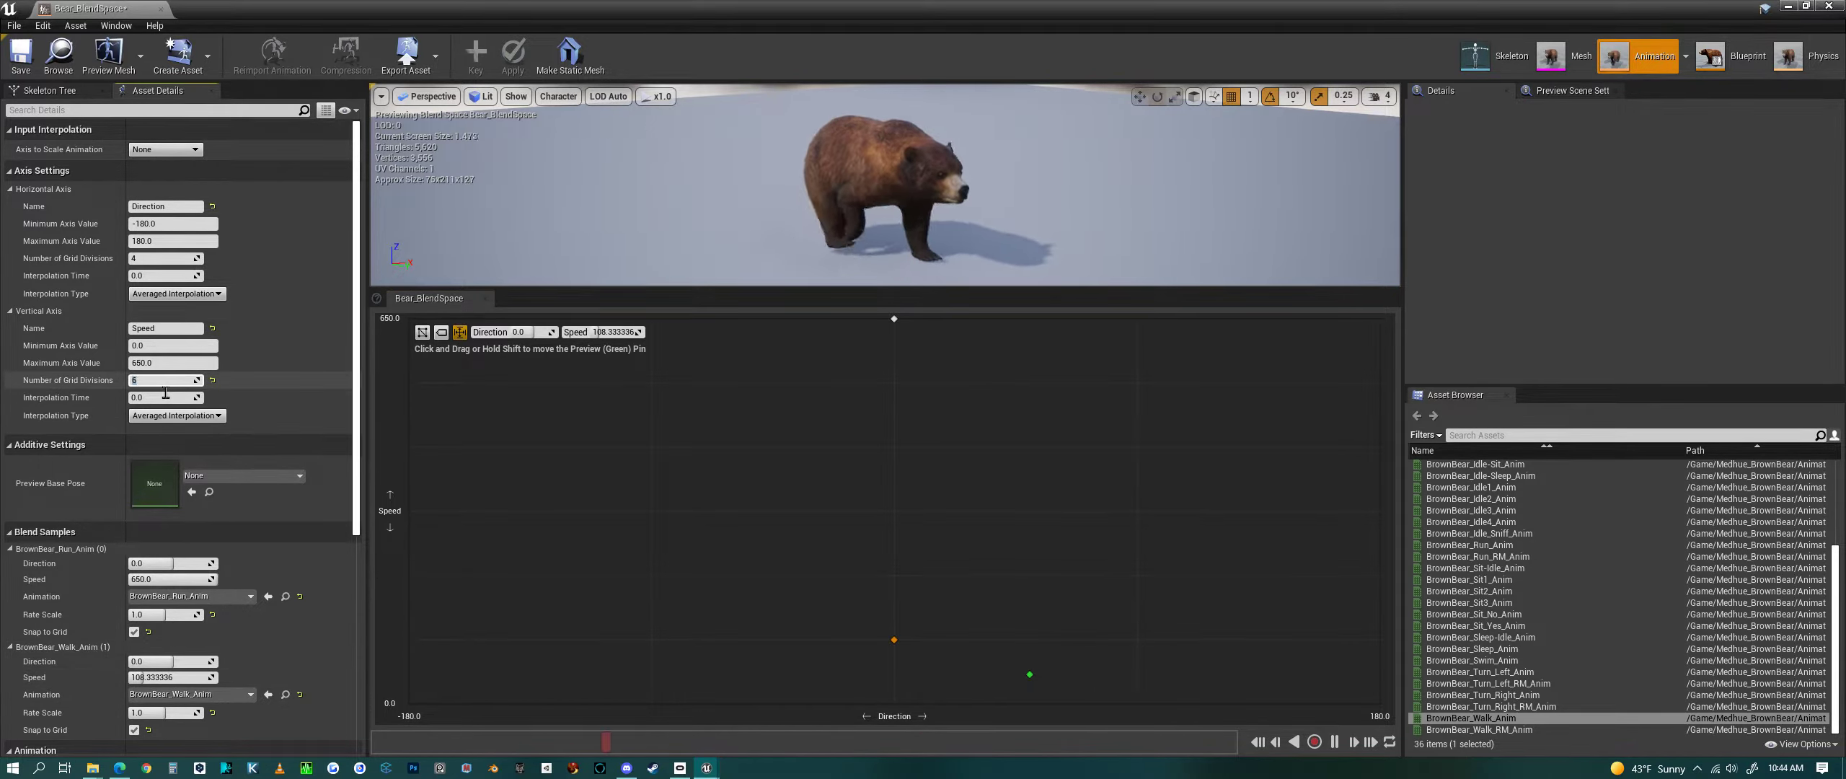
pyautogui.press('Return')
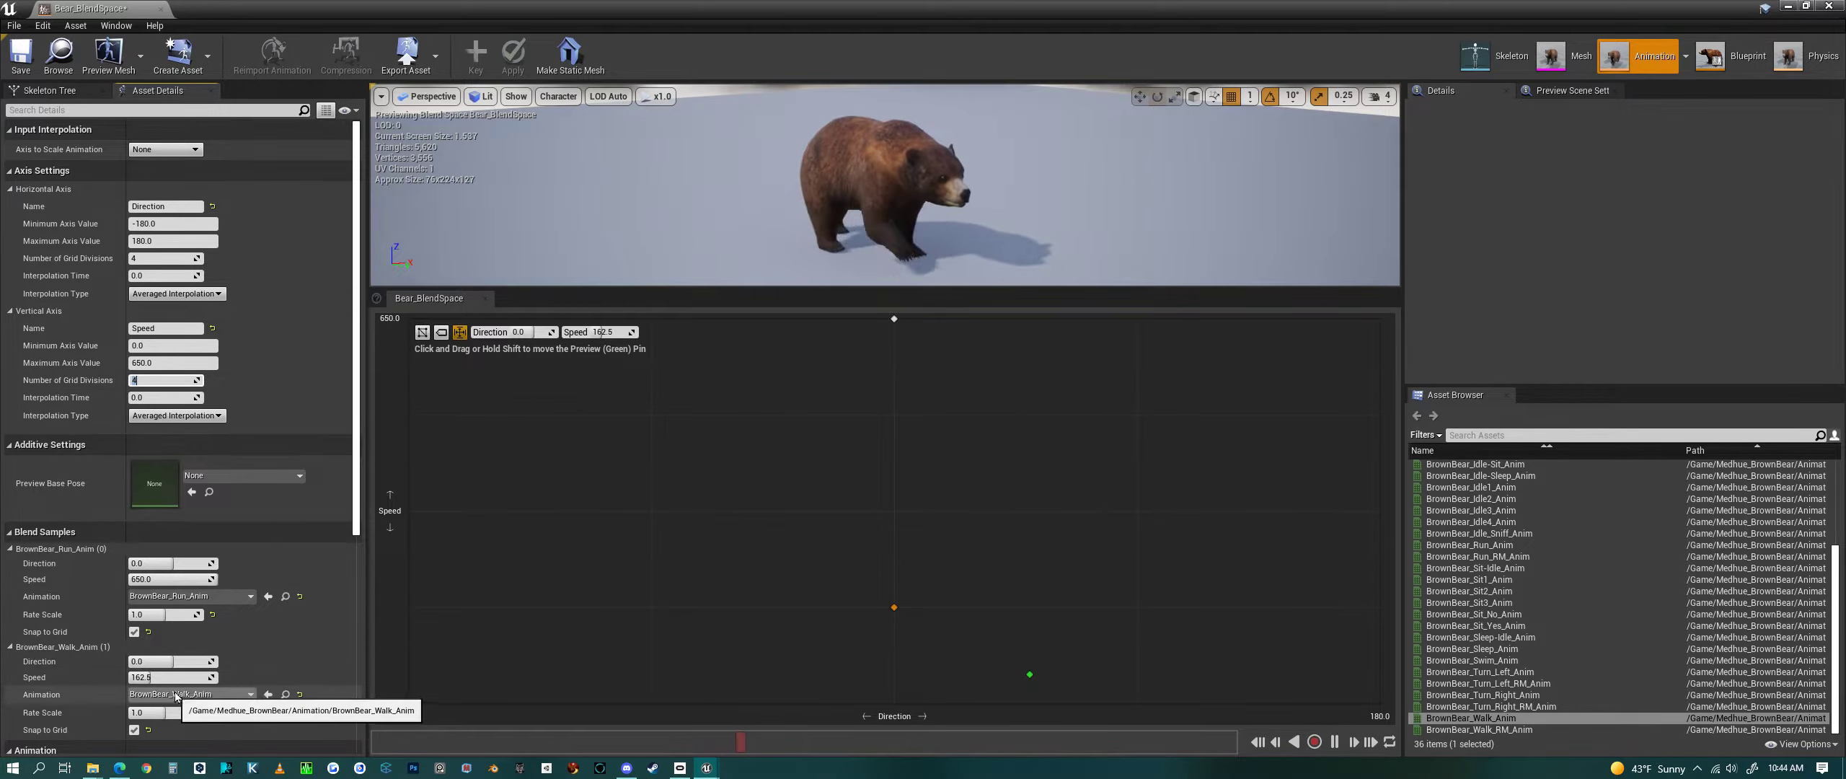
# Step: Turn off Snap to Grid for the Walk sample and set its Speed to 105
pyautogui.scroll(-2, 195, 667)
pyautogui.click(134, 661)
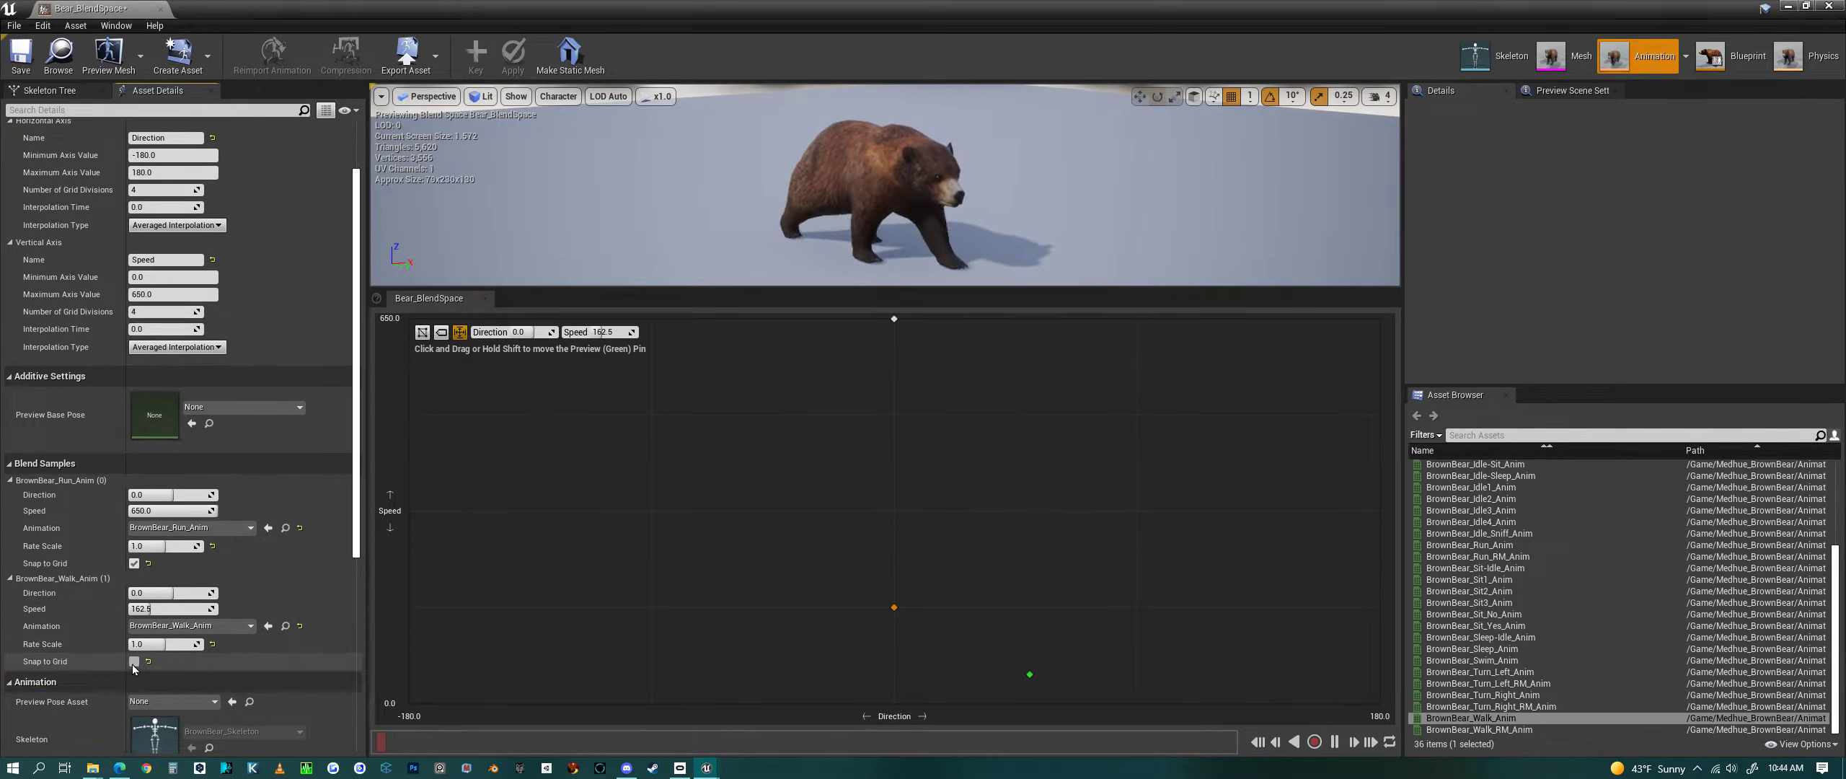
pyautogui.click(169, 609)
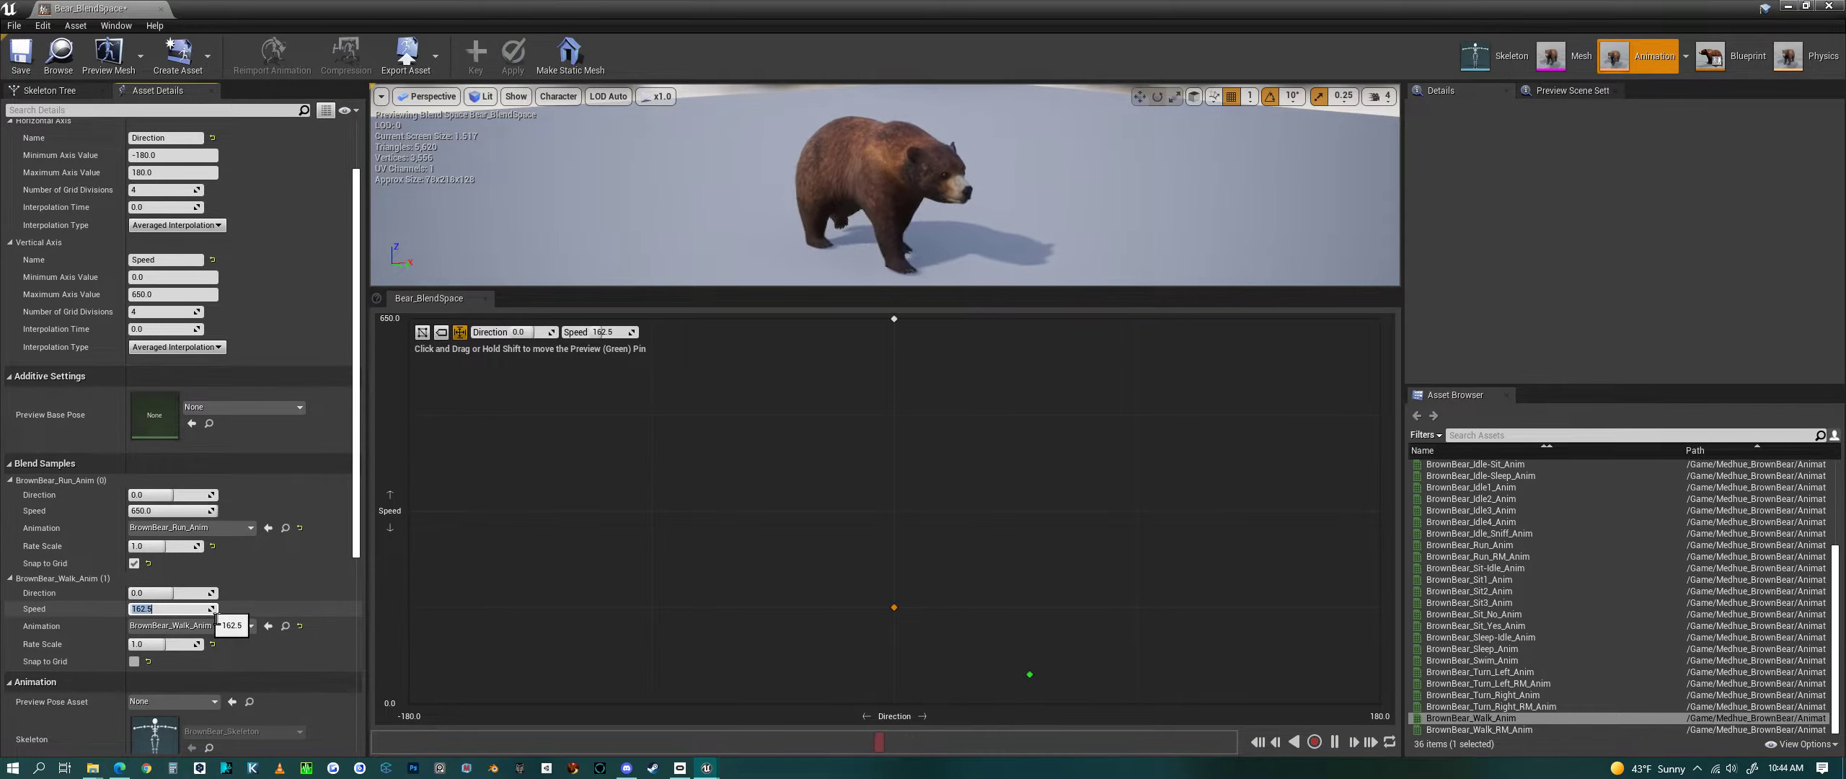
pyautogui.write('105')
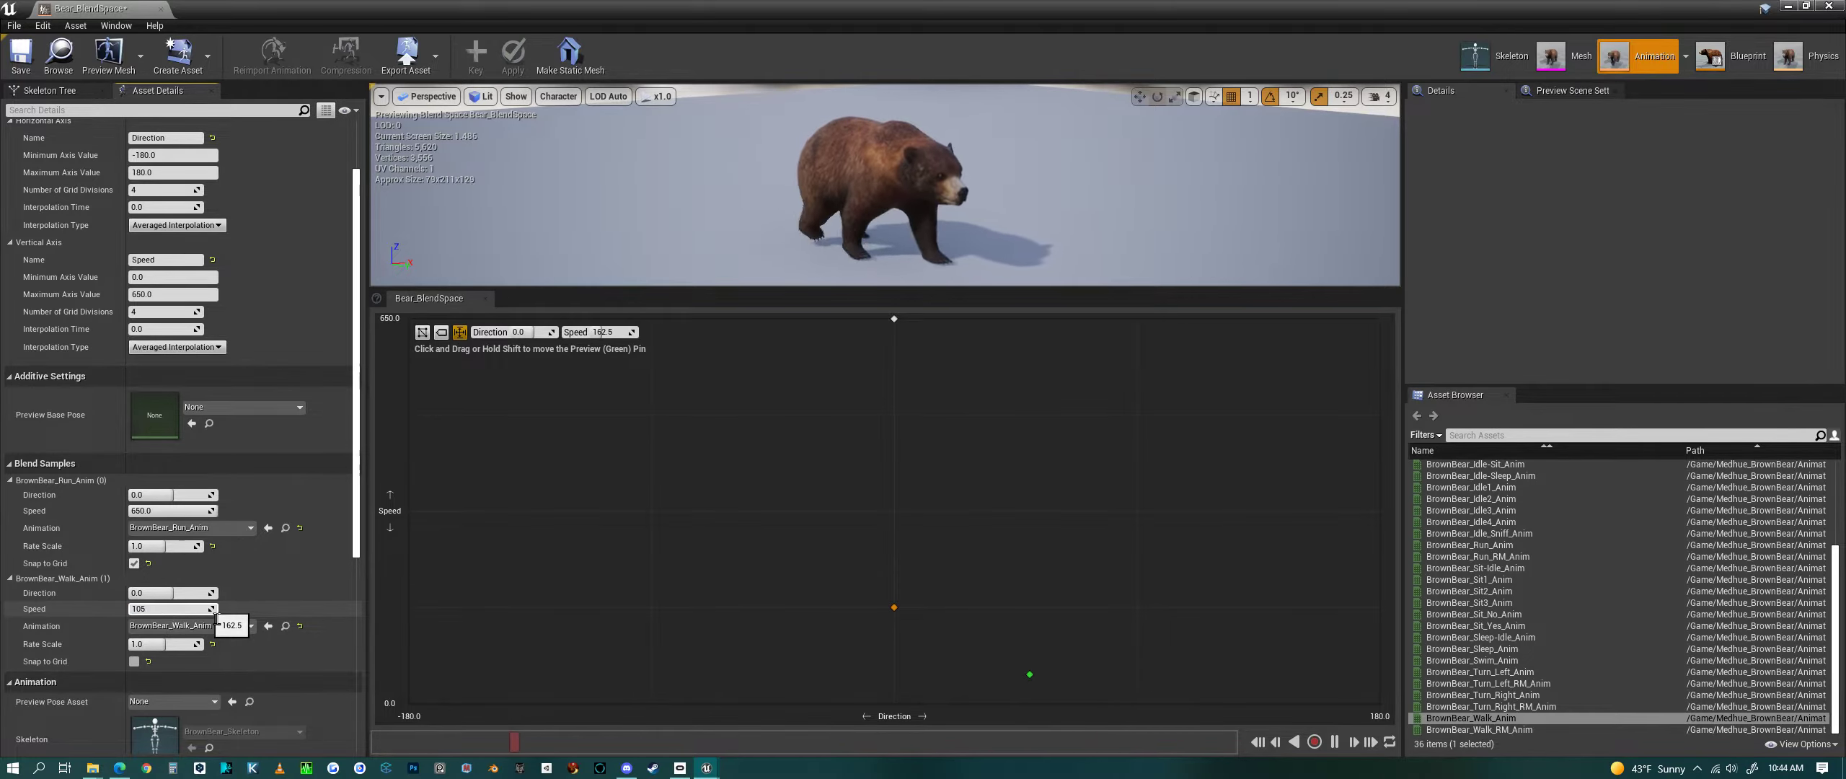
pyautogui.press('Return')
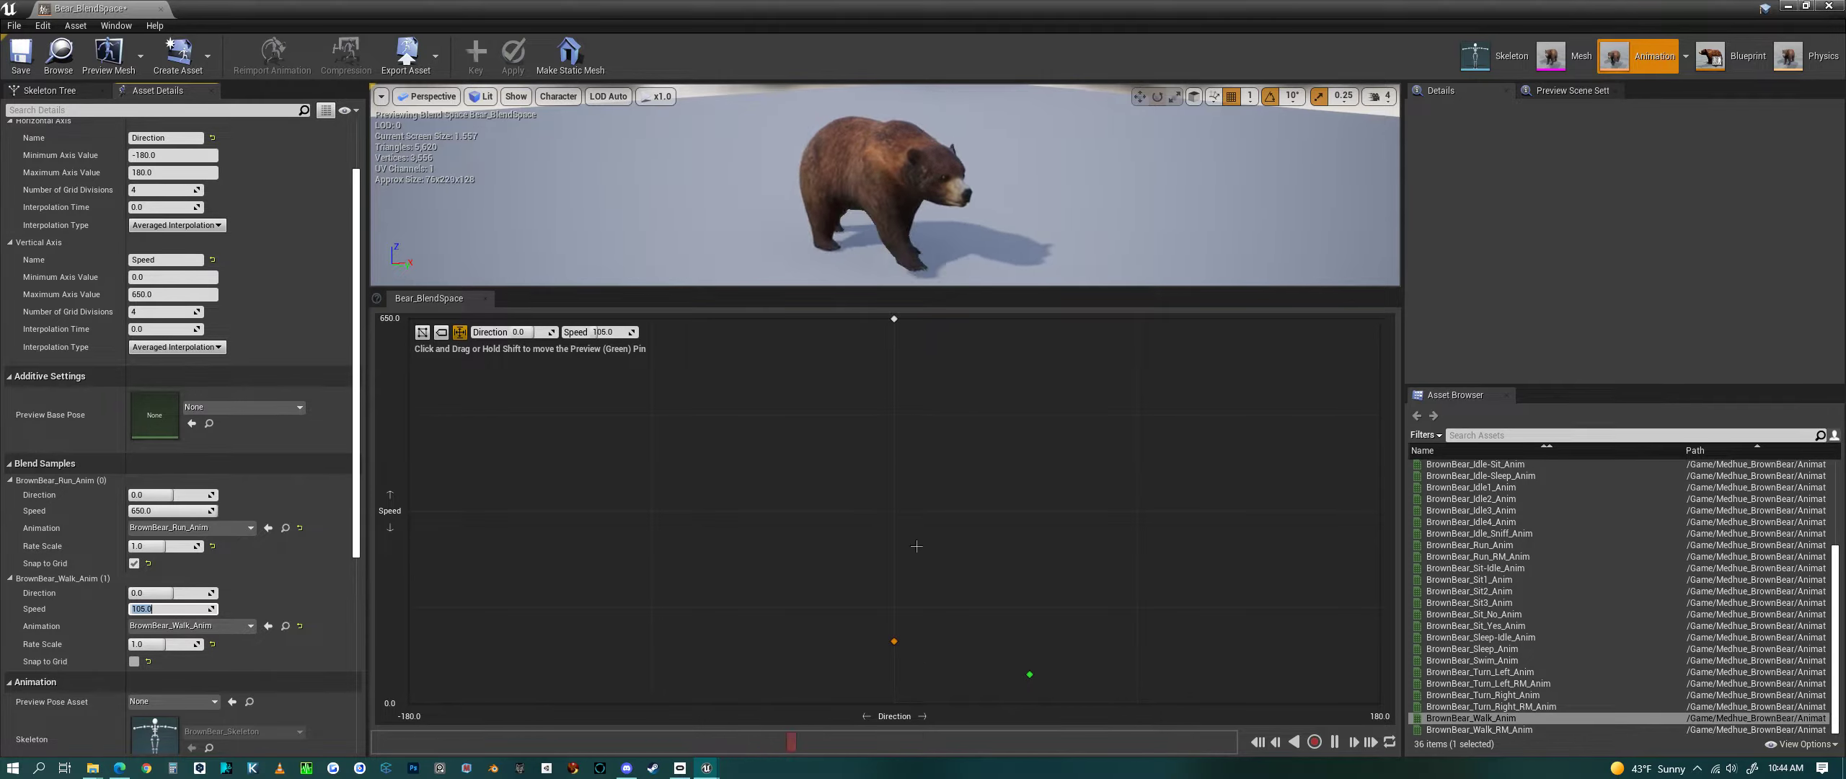
# Step: Add BrownBear_Idle1_Anim as a sample at Direction 0, Speed 0
pyautogui.scroll(4, 1547, 609)
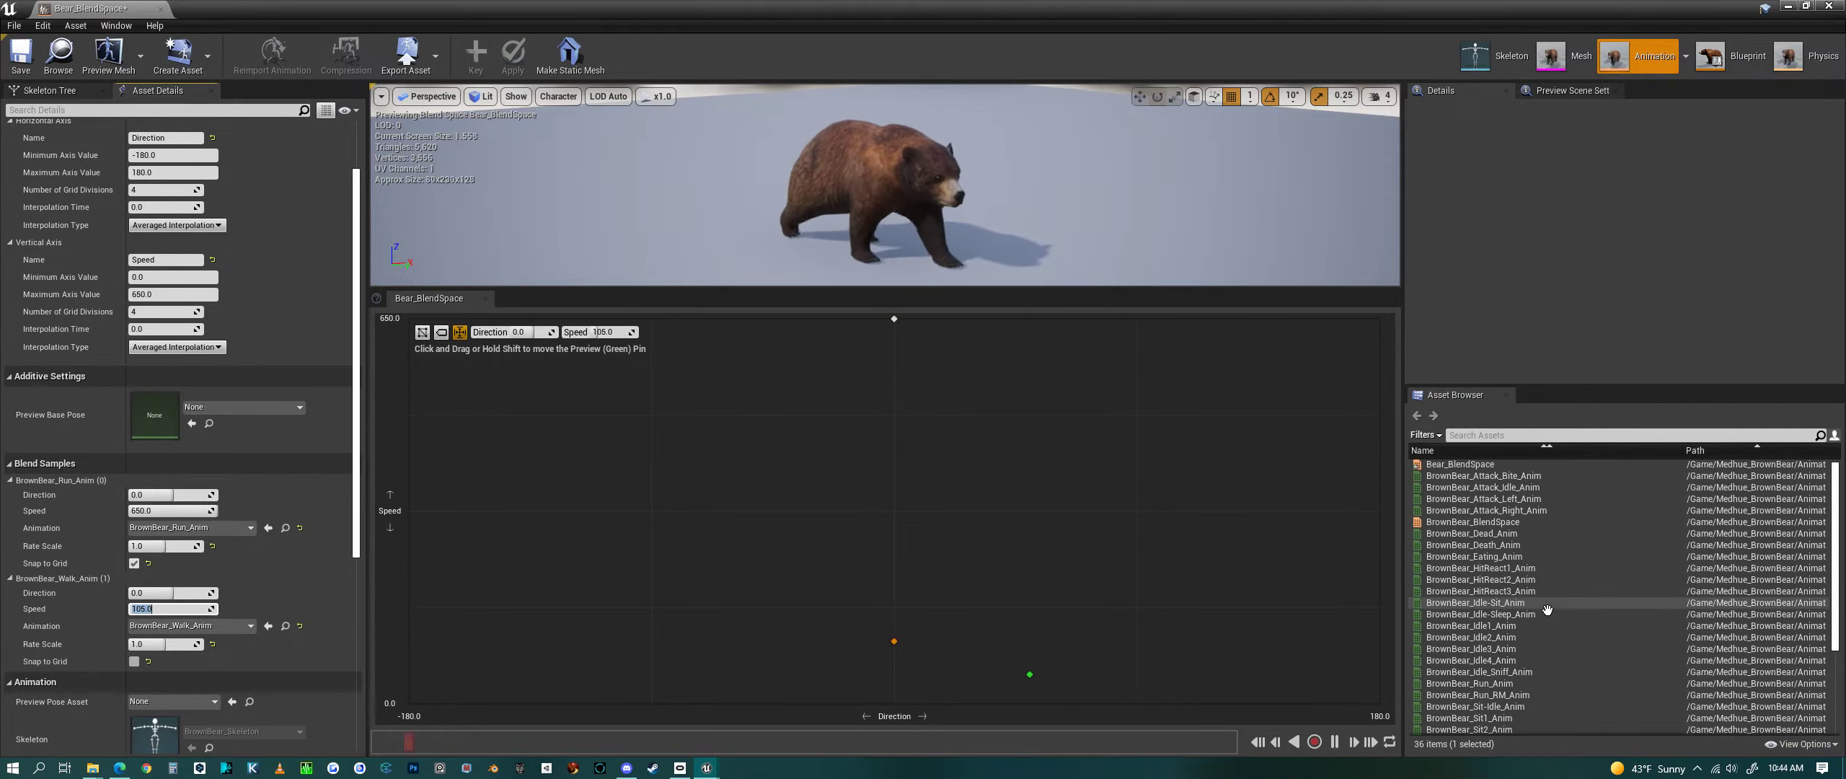
pyautogui.moveTo(1536, 625); pyautogui.dragTo(957, 717)
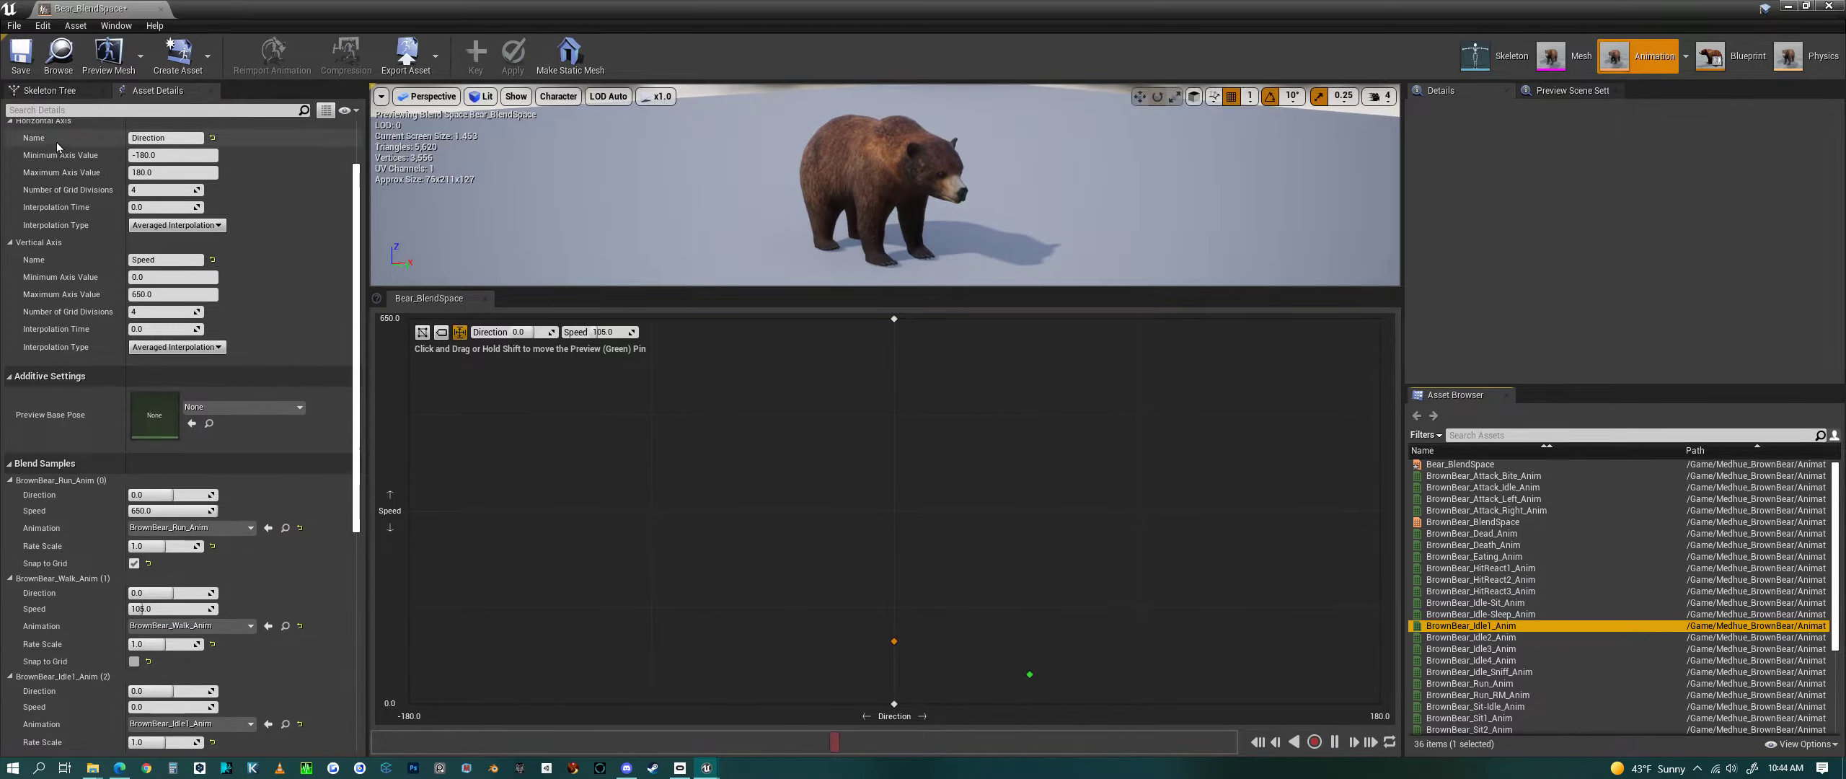
pyautogui.scroll(2, 121, 358)
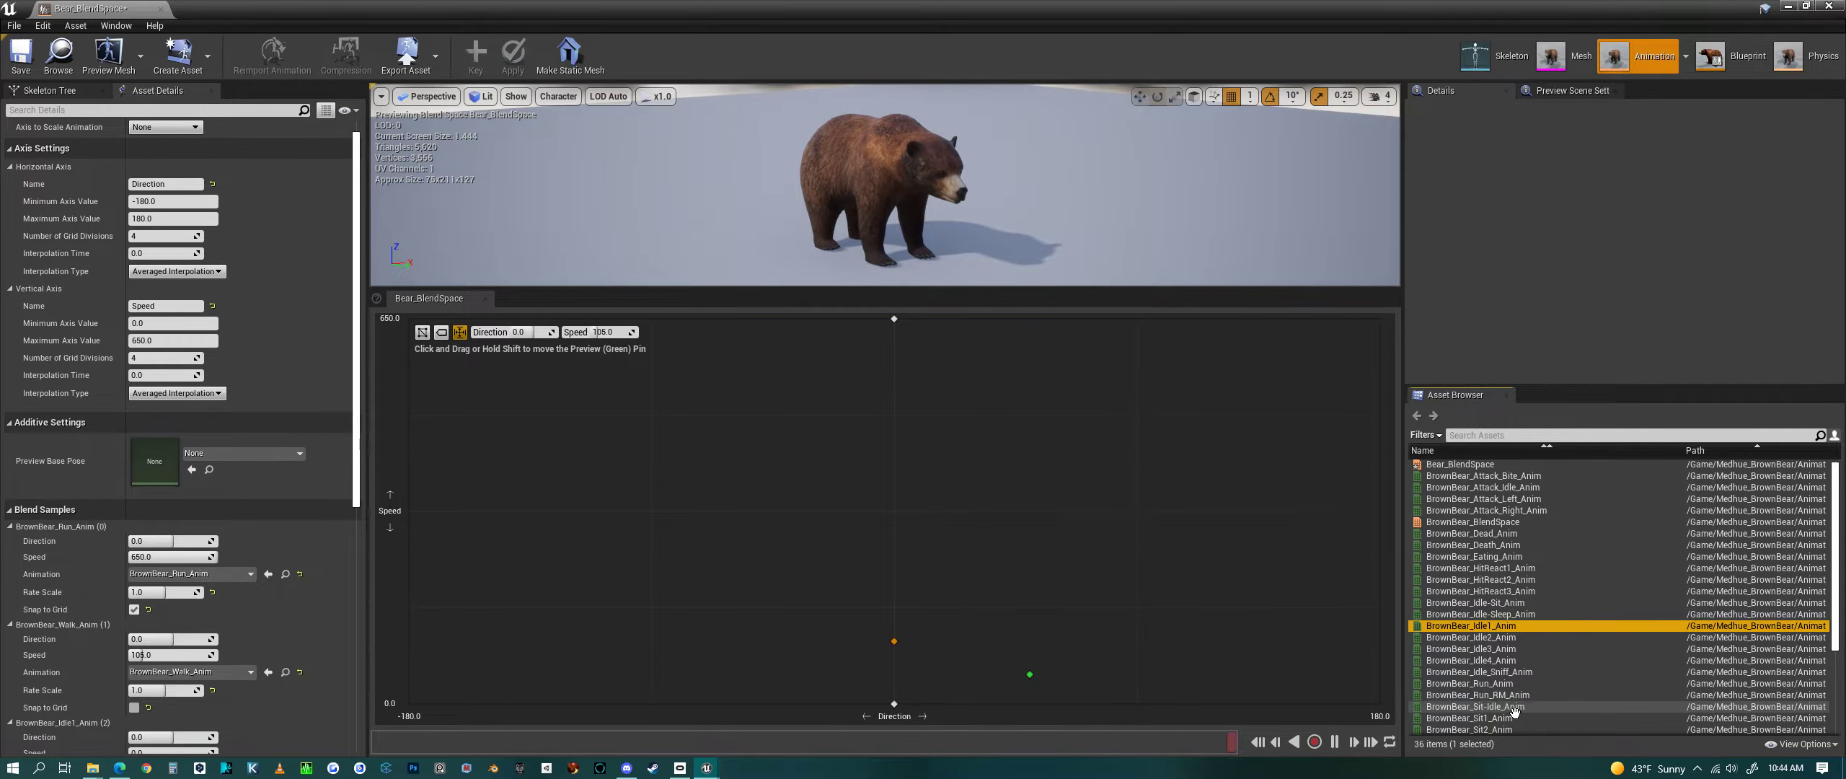
pyautogui.scroll(-3, 1538, 673)
pyautogui.scroll(-1, 1538, 674)
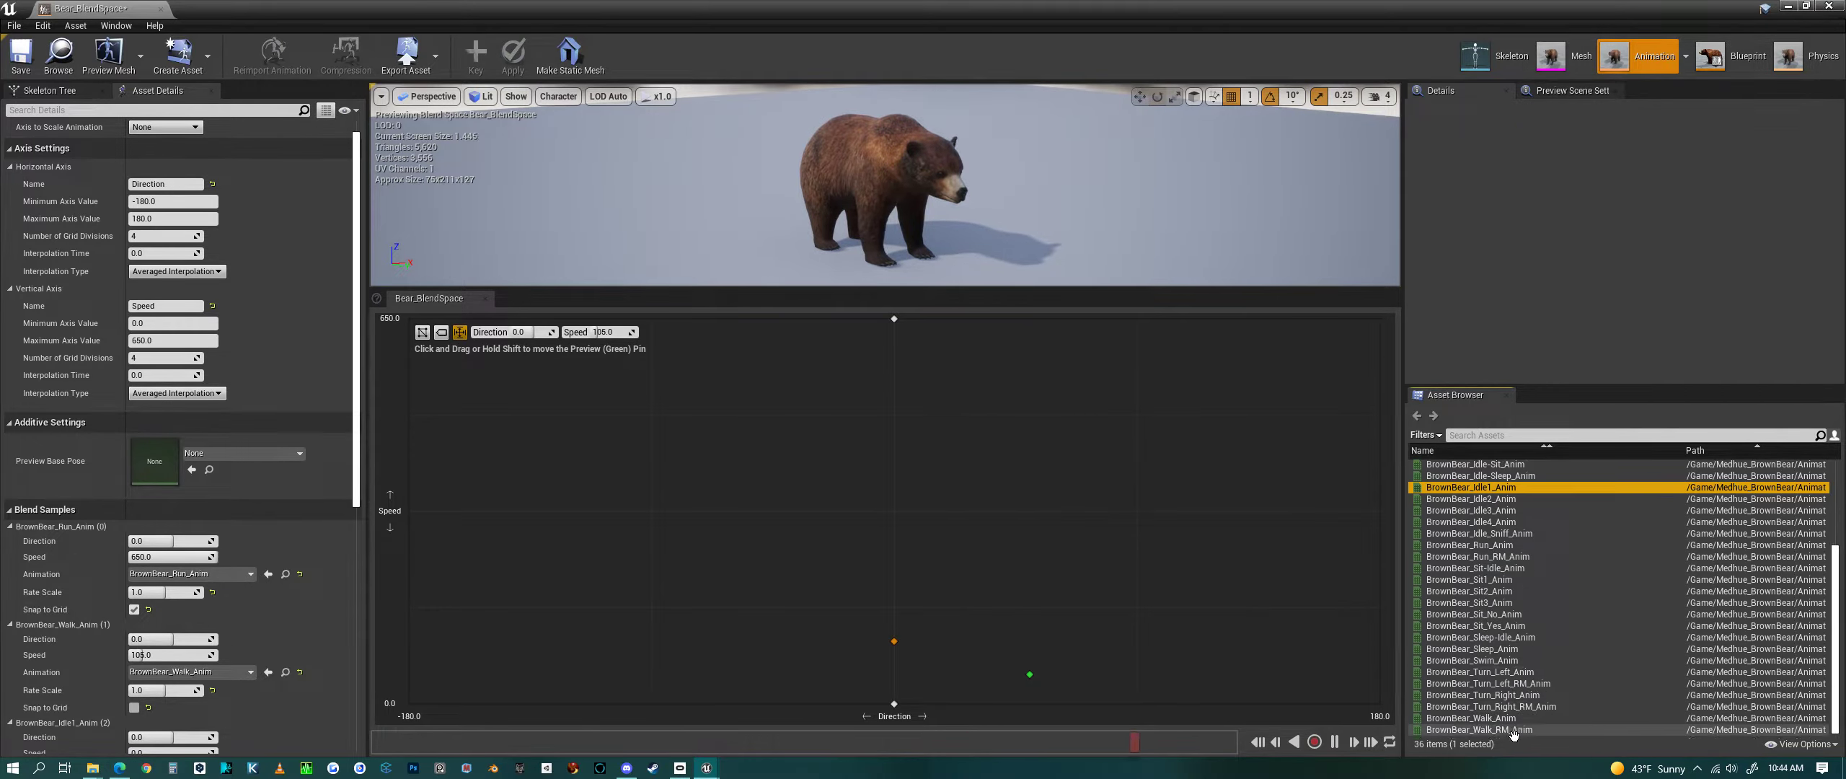
# Step: Place the turn-left and turn-right animations at Direction -90 and 90, Speed 0, and preview the turn-left blend
pyautogui.moveTo(1538, 673); pyautogui.dragTo(698, 715)
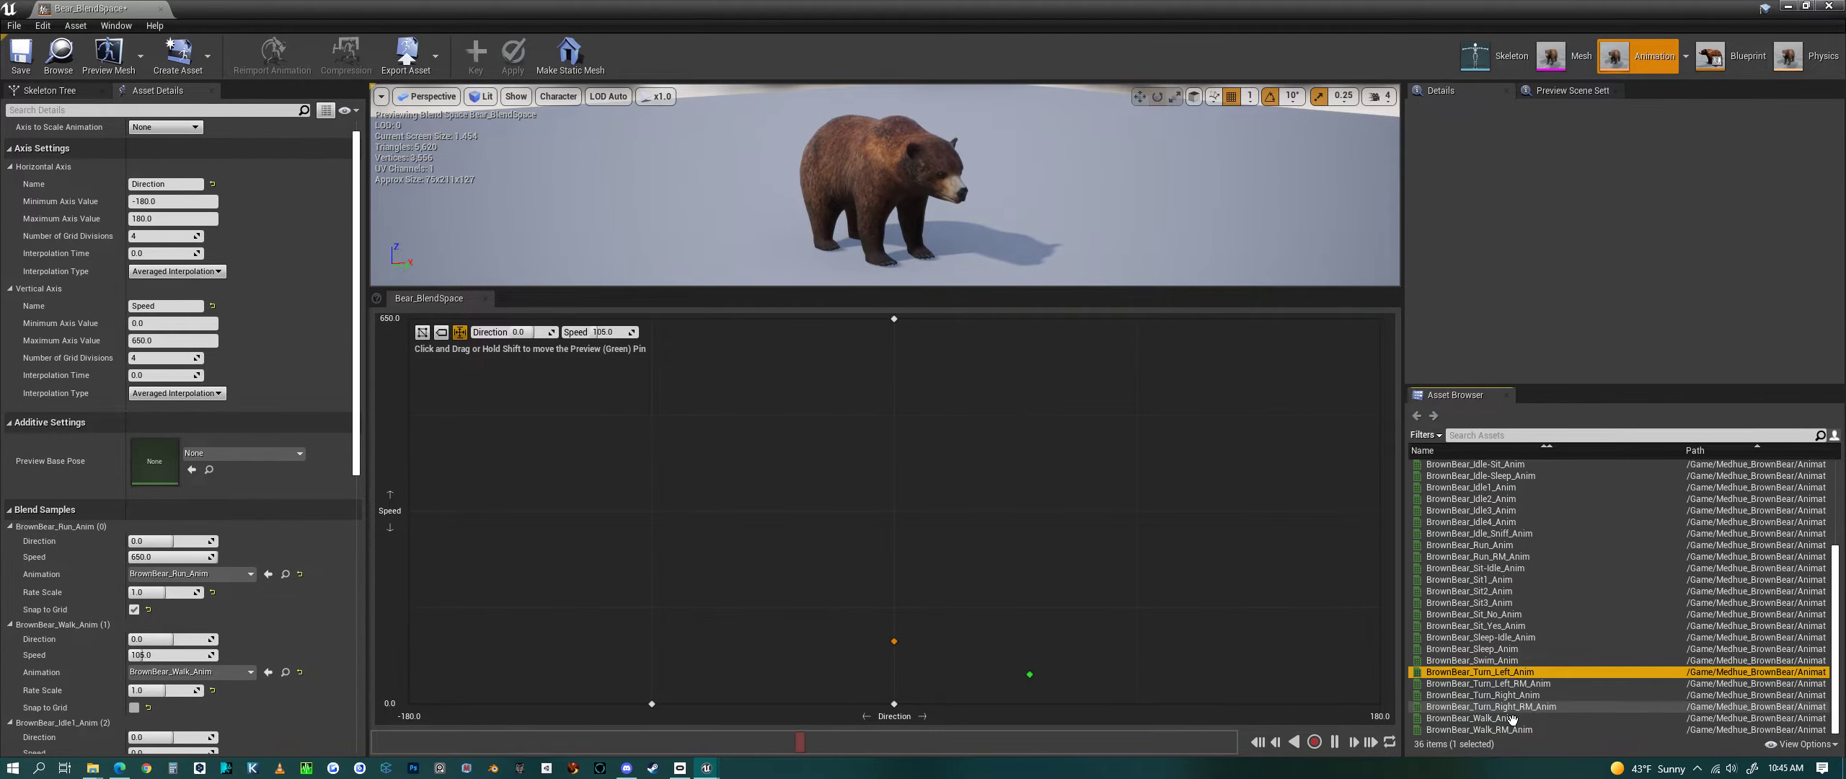
pyautogui.moveTo(1483, 694); pyautogui.dragTo(1139, 701)
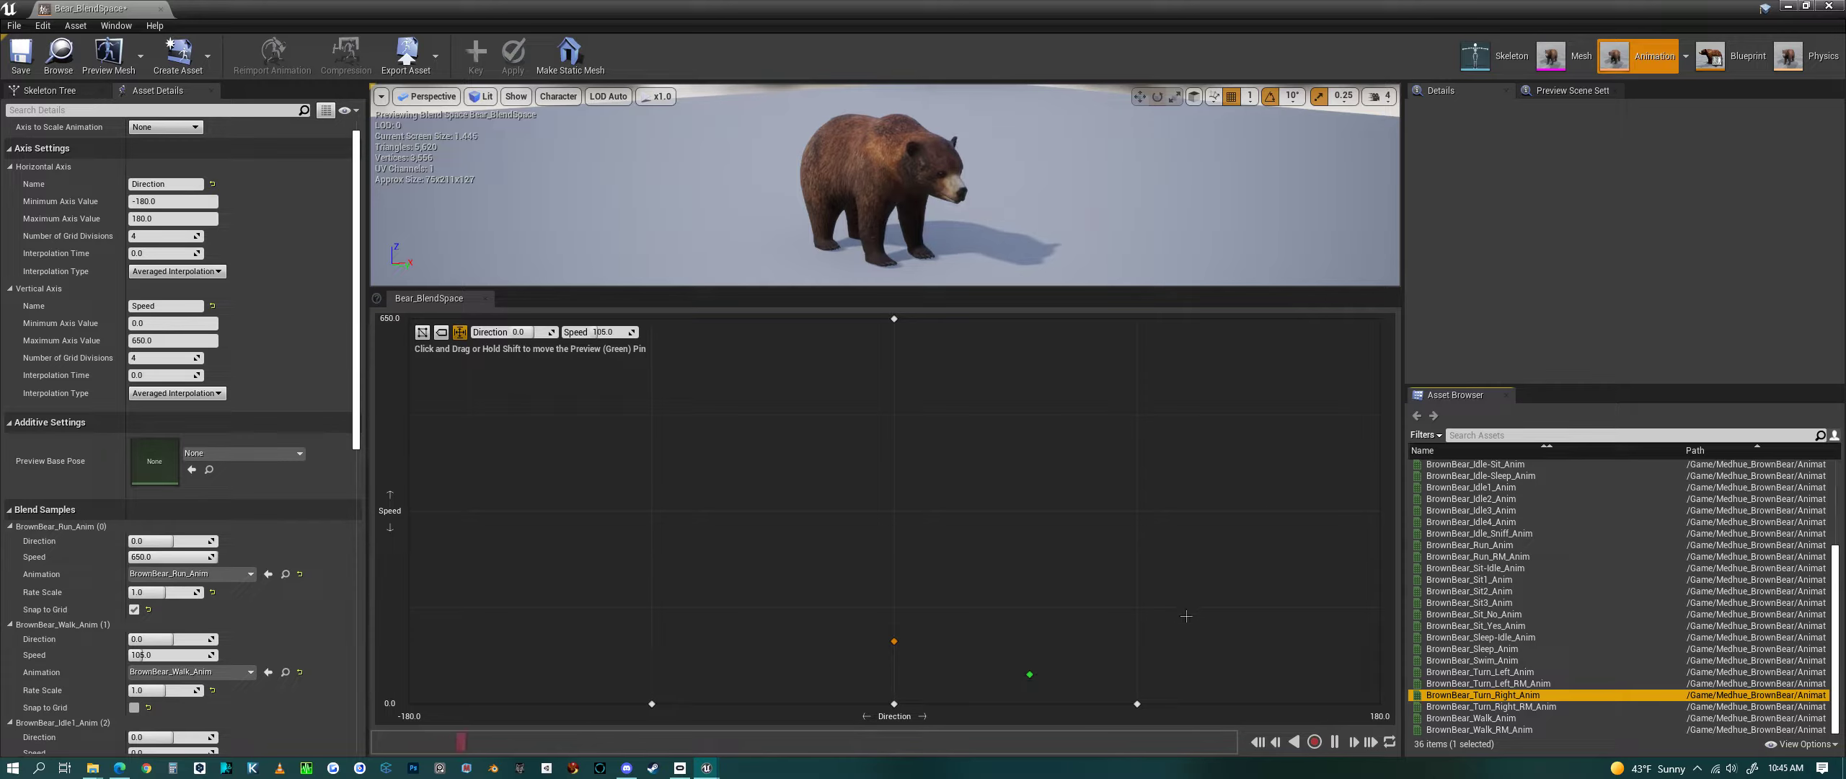
pyautogui.moveTo(1028, 680); pyautogui.dragTo(933, 676)
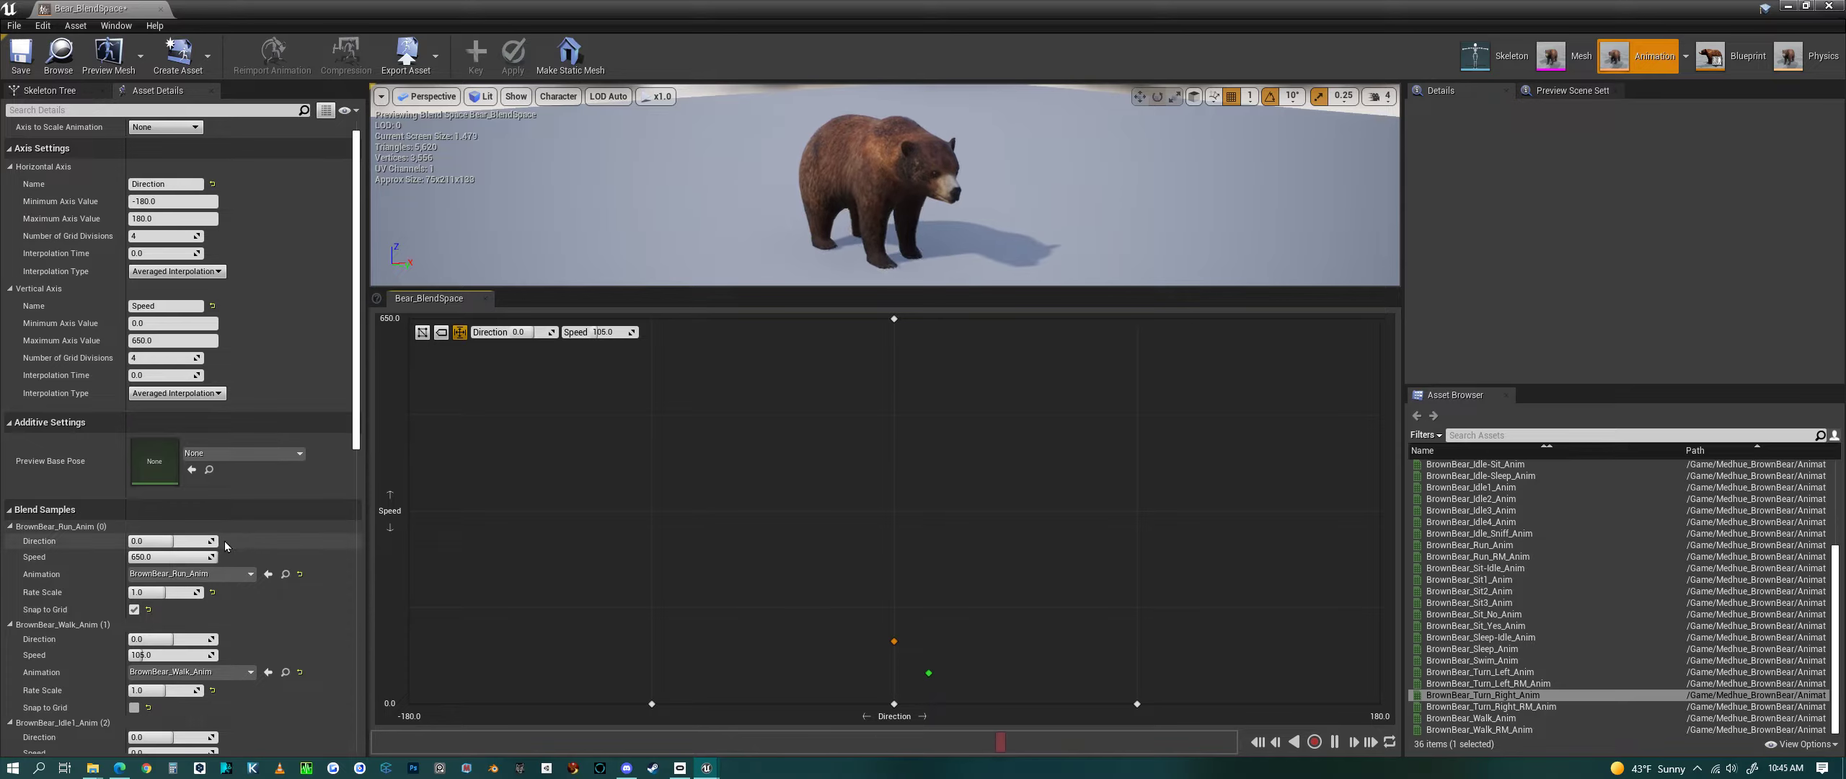
pyautogui.scroll(-3, 225, 546)
pyautogui.scroll(-3, 226, 545)
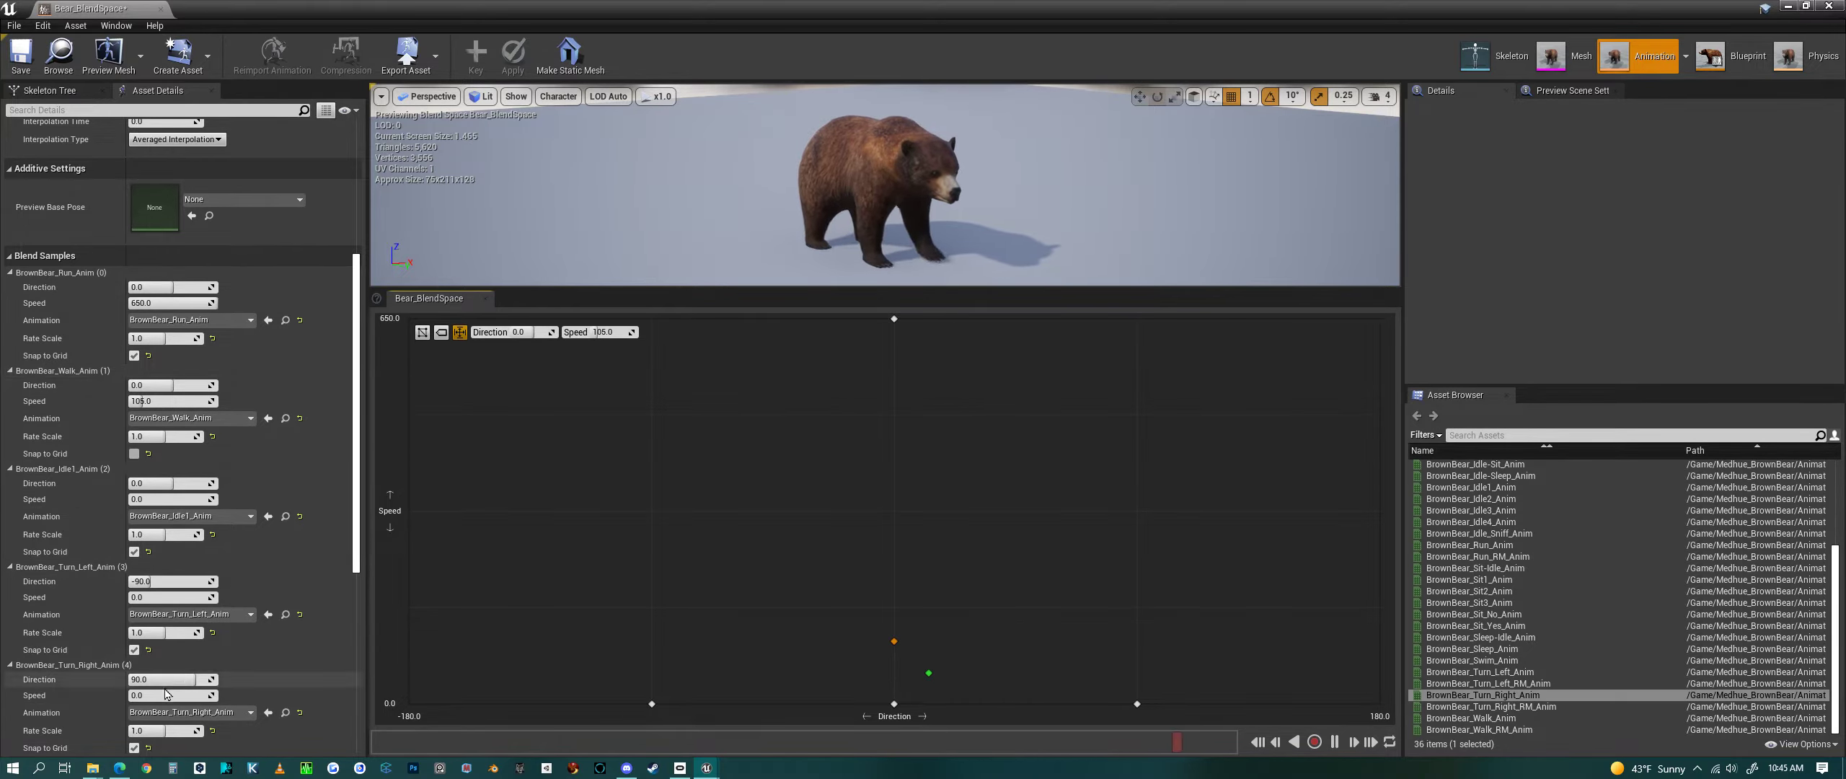
pyautogui.scroll(3, 188, 673)
pyautogui.scroll(3, 188, 672)
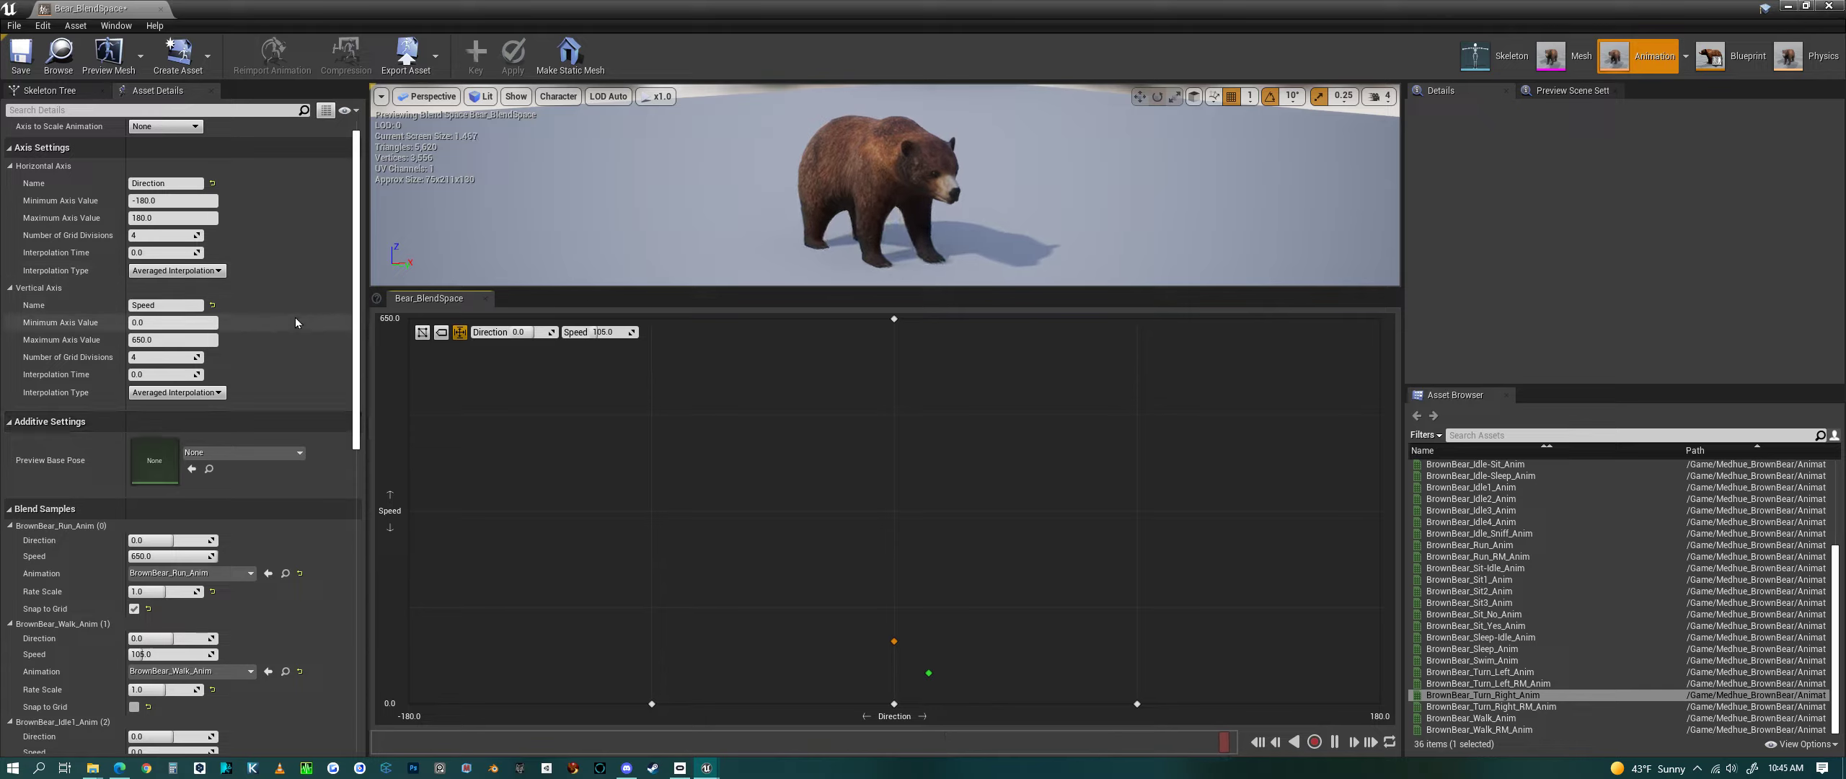
pyautogui.click(162, 375)
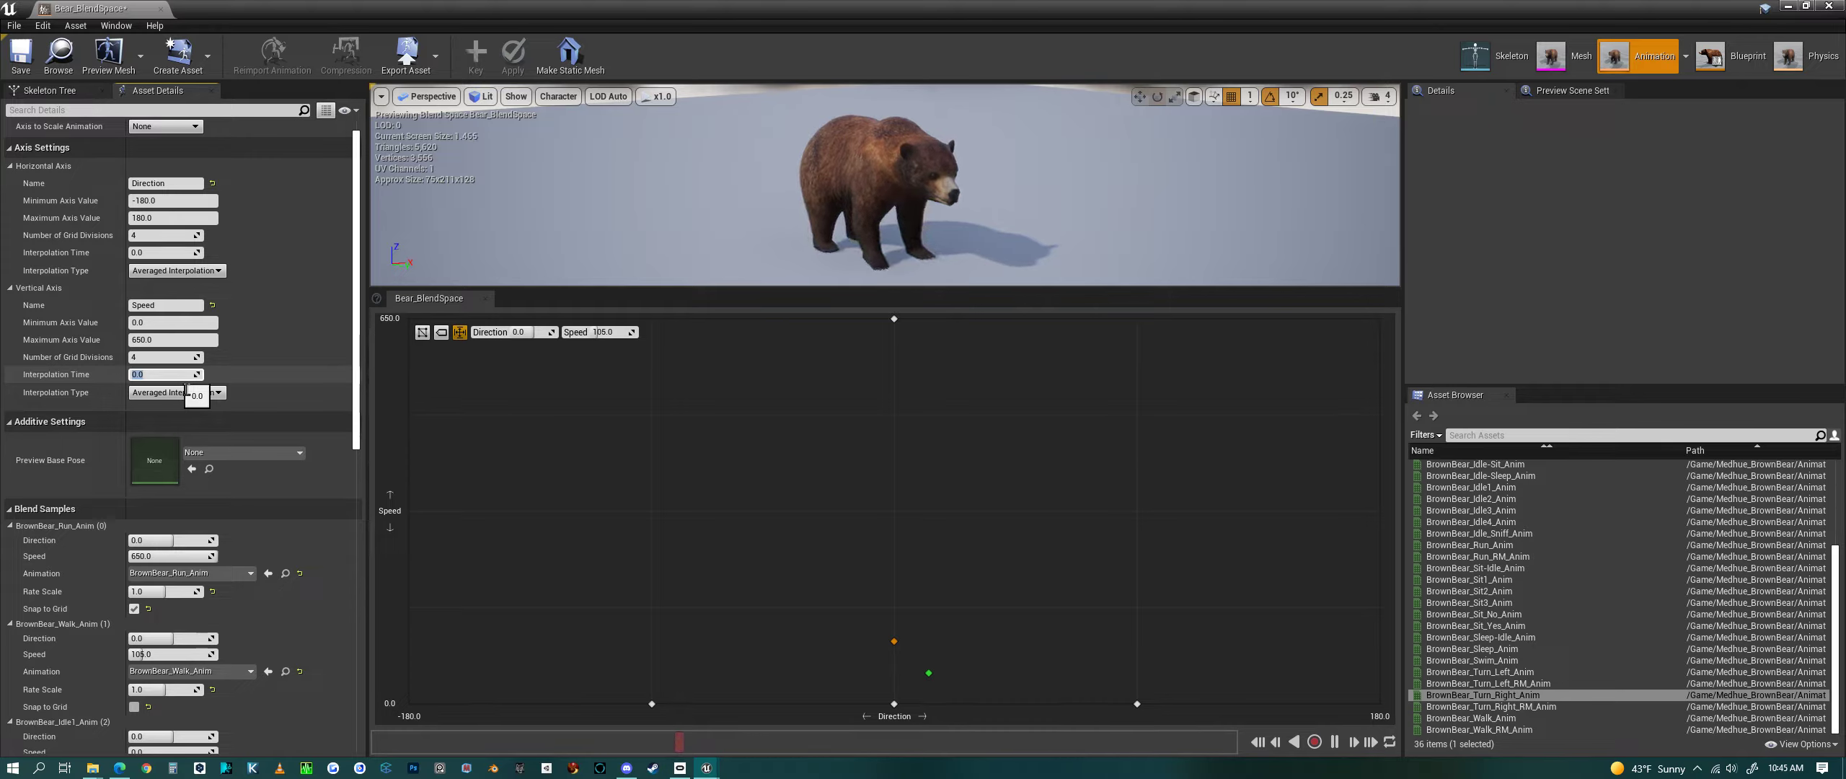
# Step: Set the Speed axis interpolation time to 1.0, then start re-entering it as .5
pyautogui.write('1')
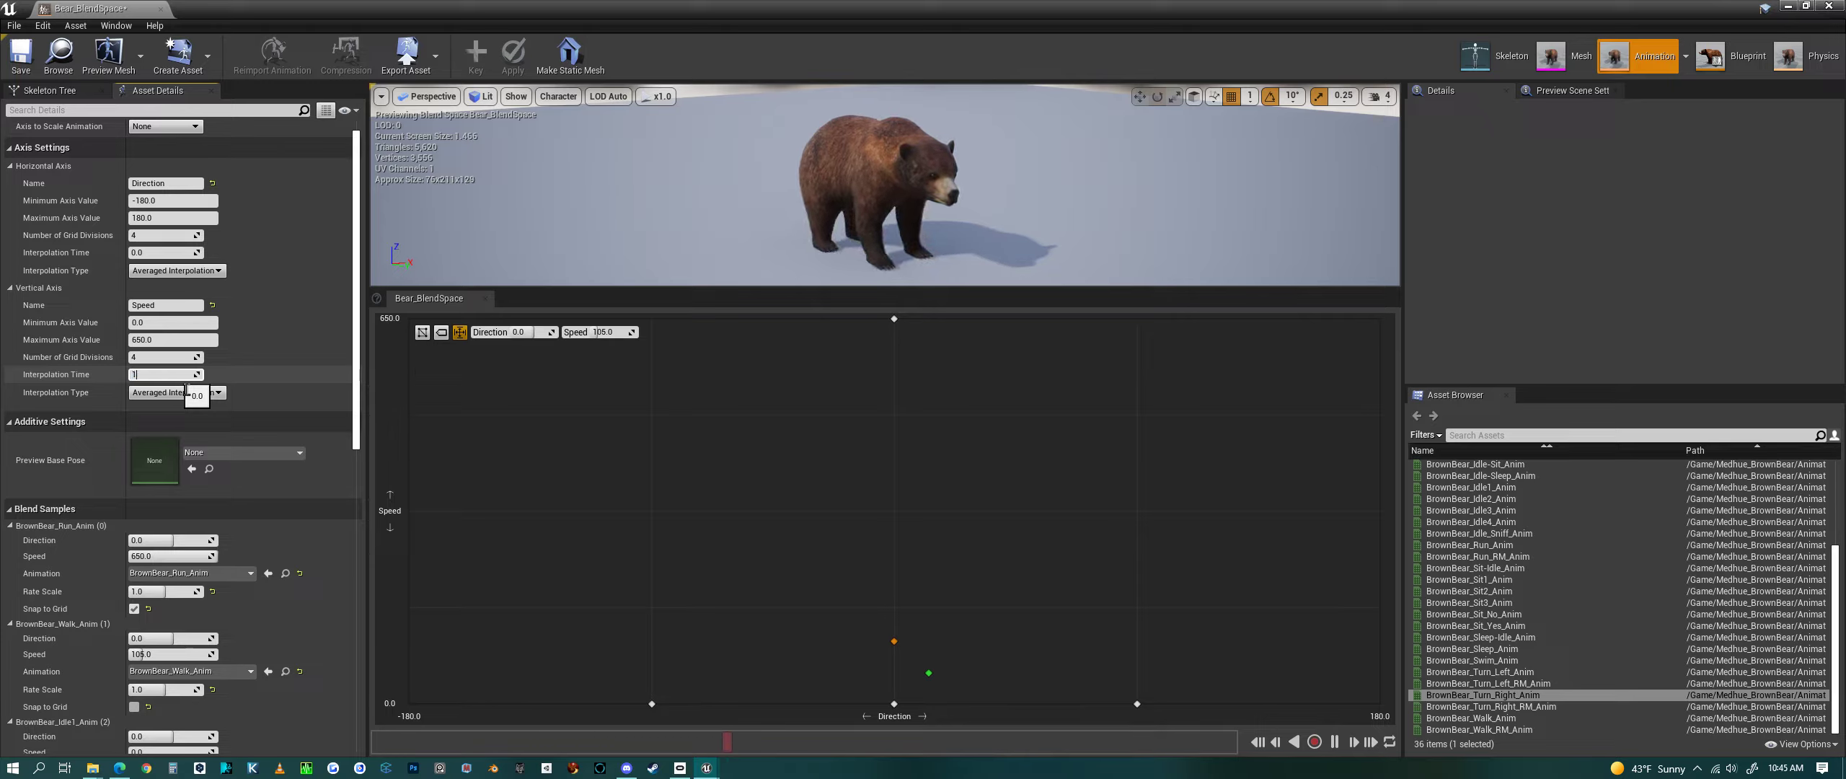
pyautogui.press('Return')
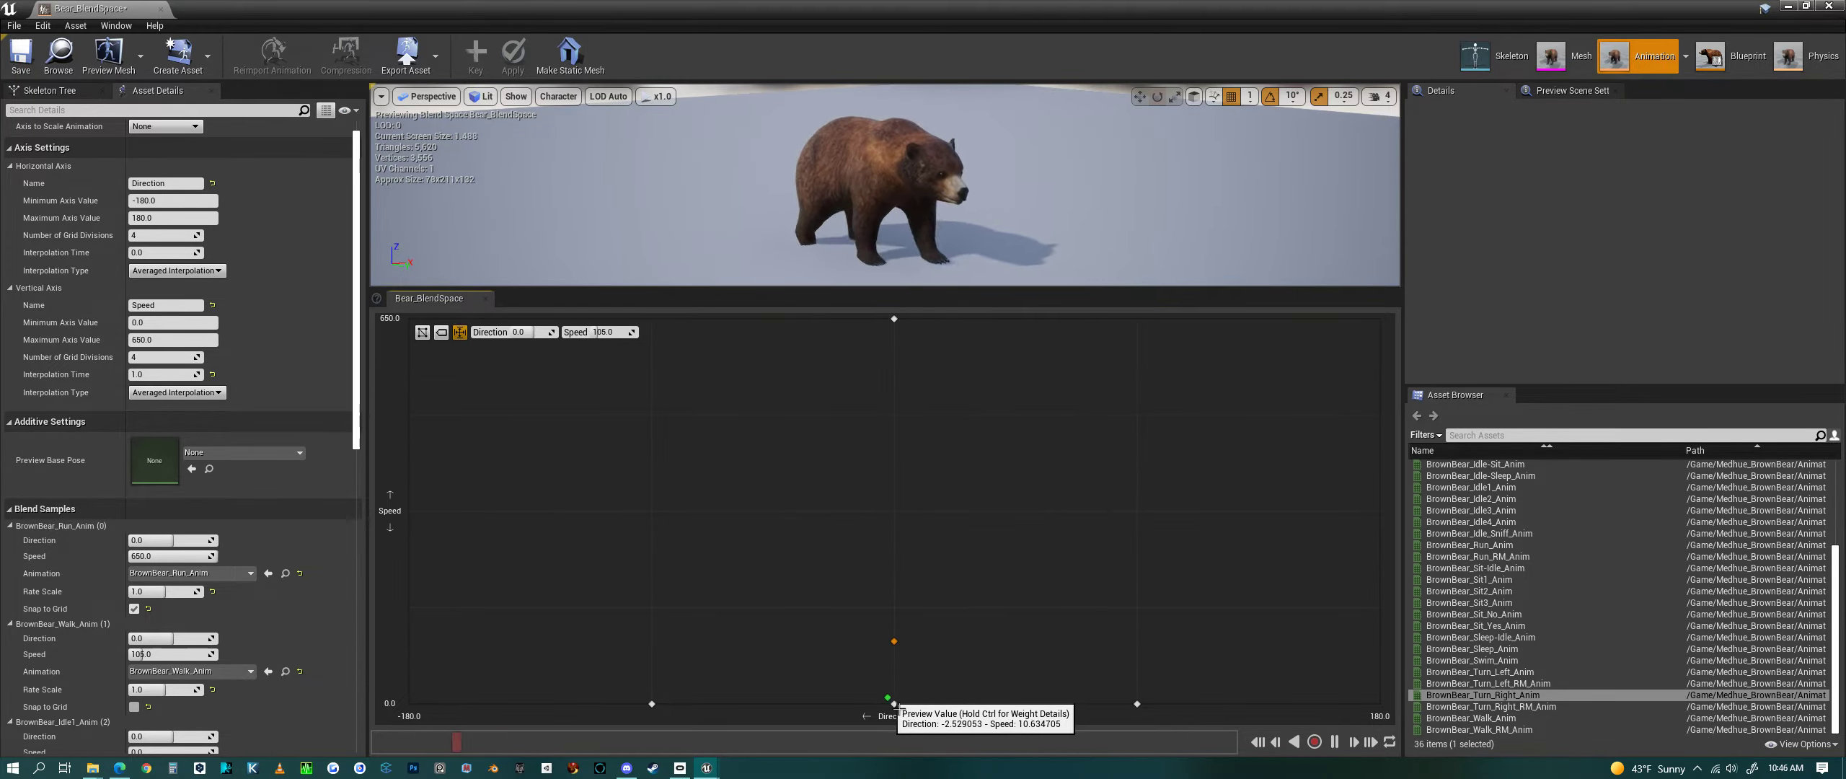
pyautogui.click(176, 376)
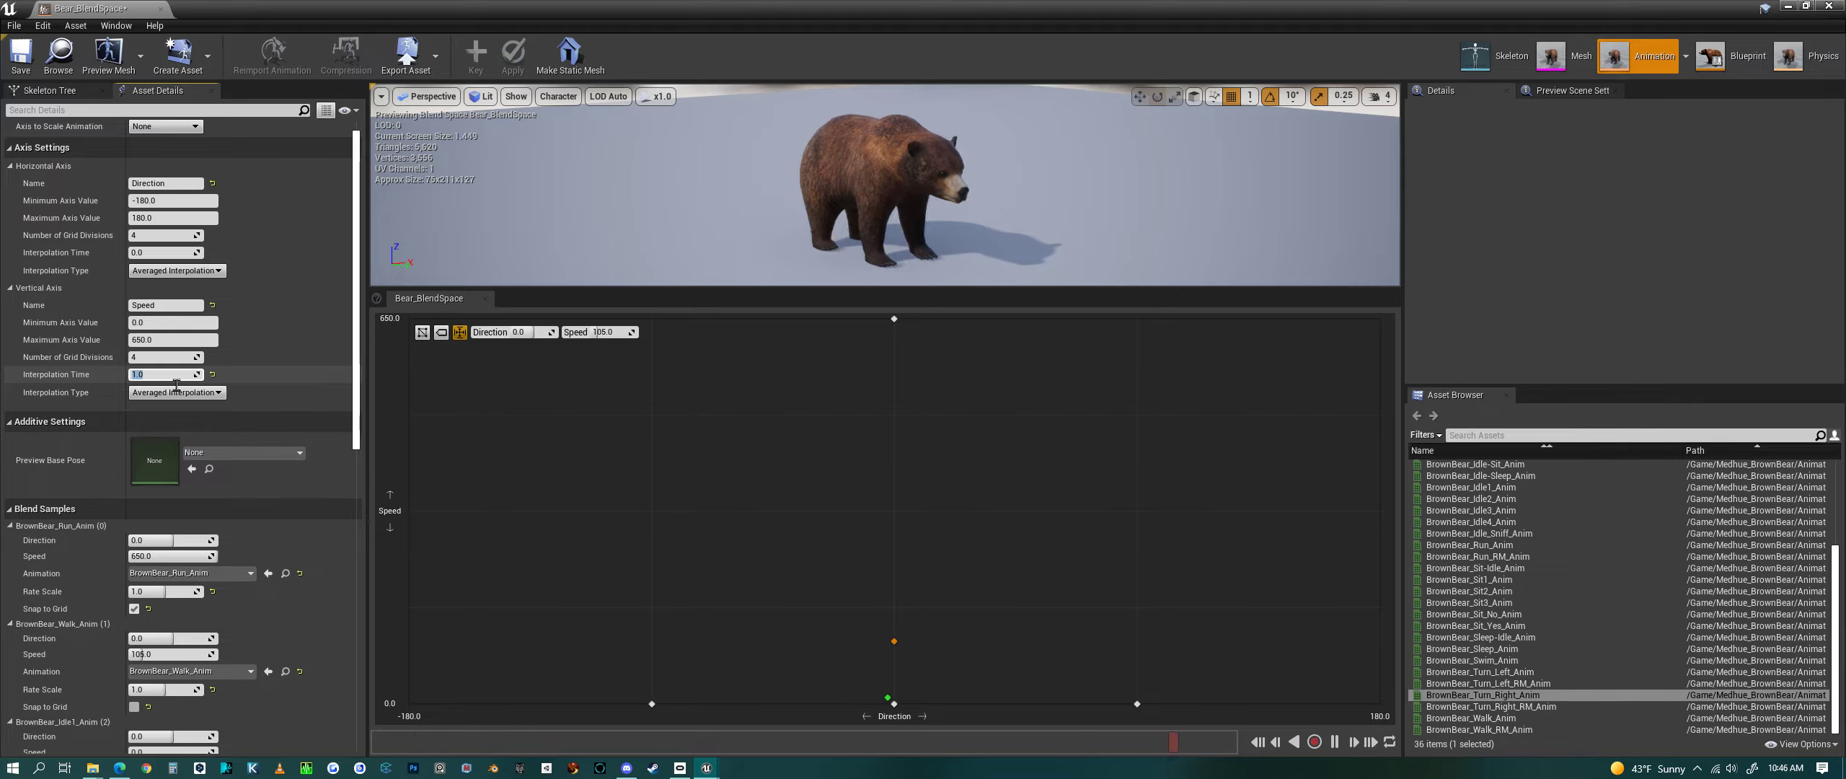
pyautogui.write('.5')
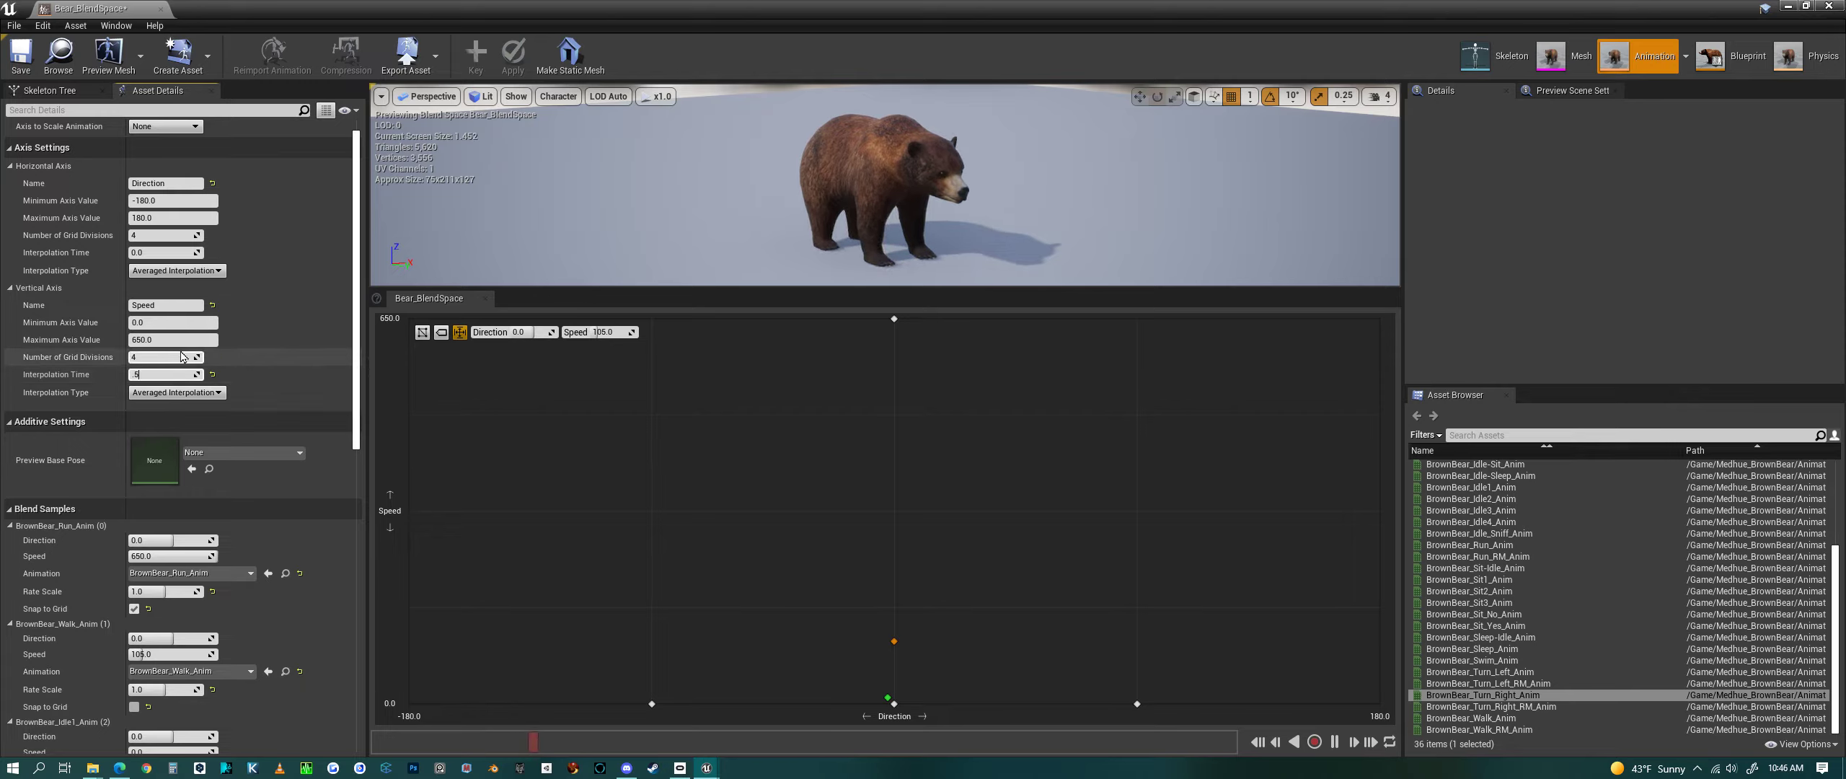
# Step: Commit 0.5 as the Speed axis interpolation time and move to the Direction axis interpolation time
pyautogui.click(180, 253)
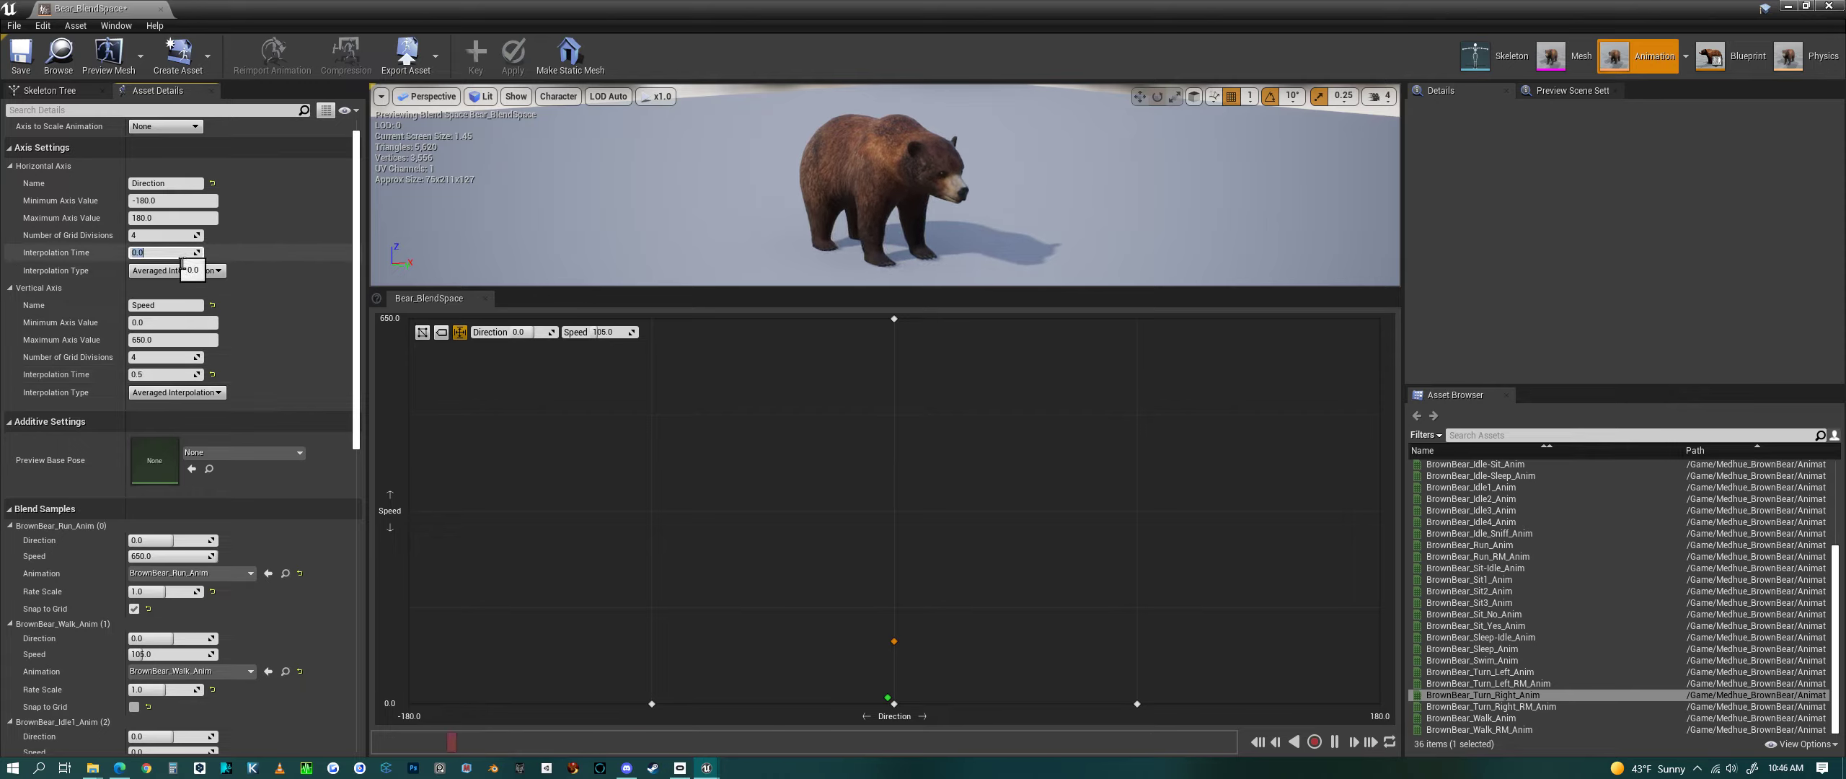